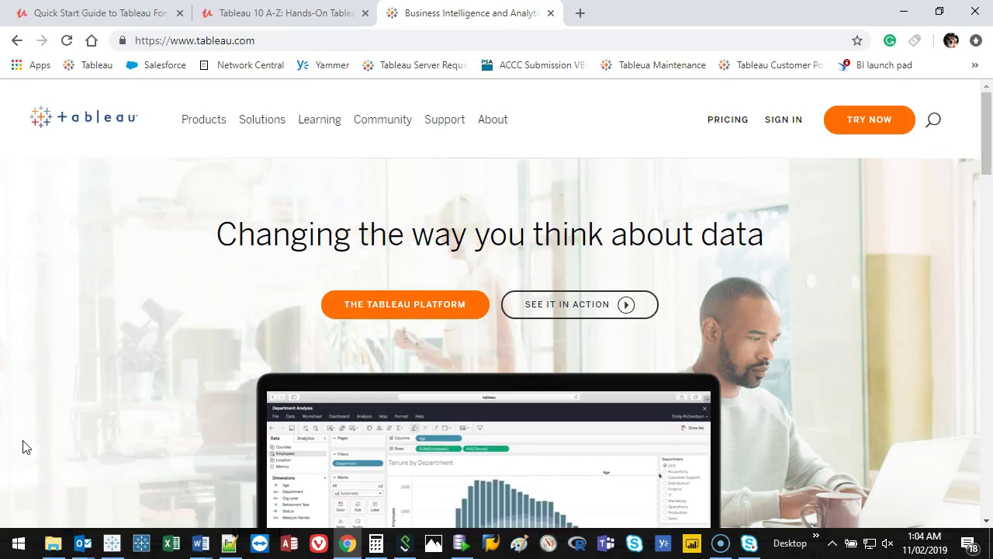
# Step: Switch to Tableau Desktop and select each dashboard sheet and the title to review them
pyautogui.click(112, 543)
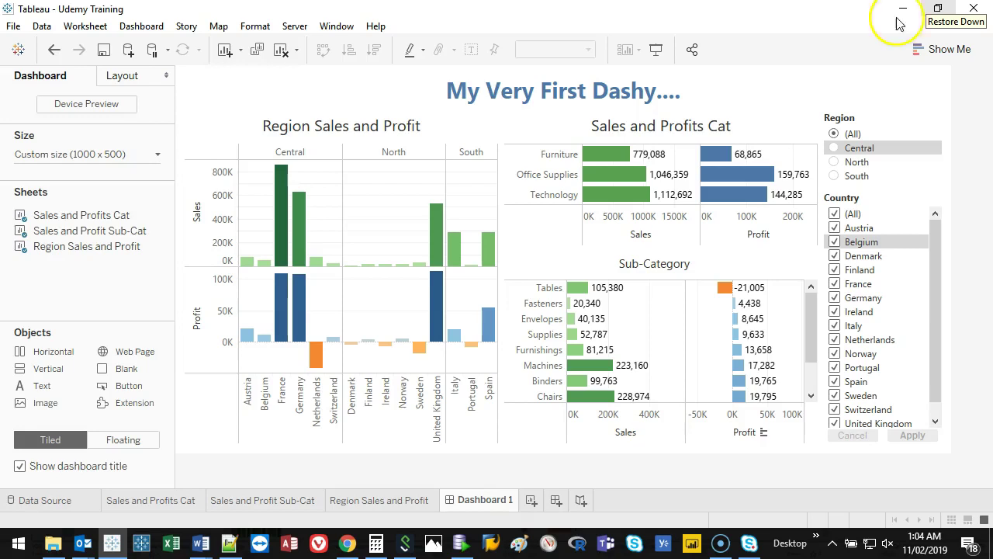
pyautogui.click(523, 312)
pyautogui.click(753, 154)
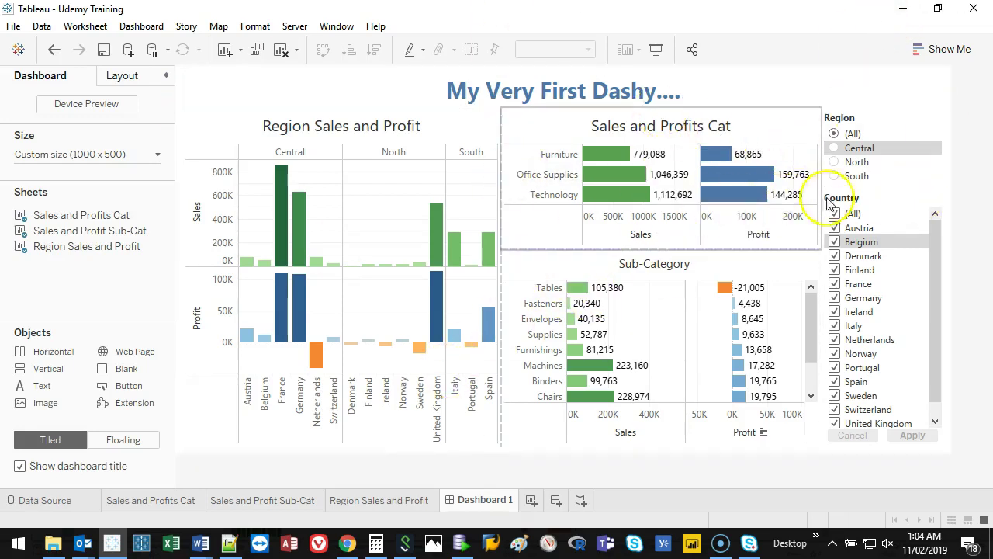
pyautogui.click(399, 227)
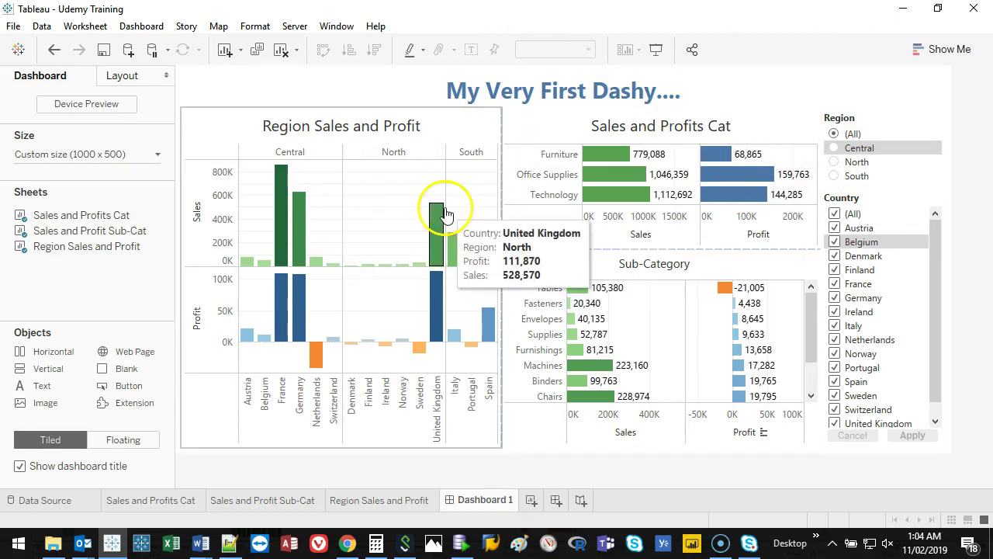
pyautogui.click(481, 88)
pyautogui.click(643, 365)
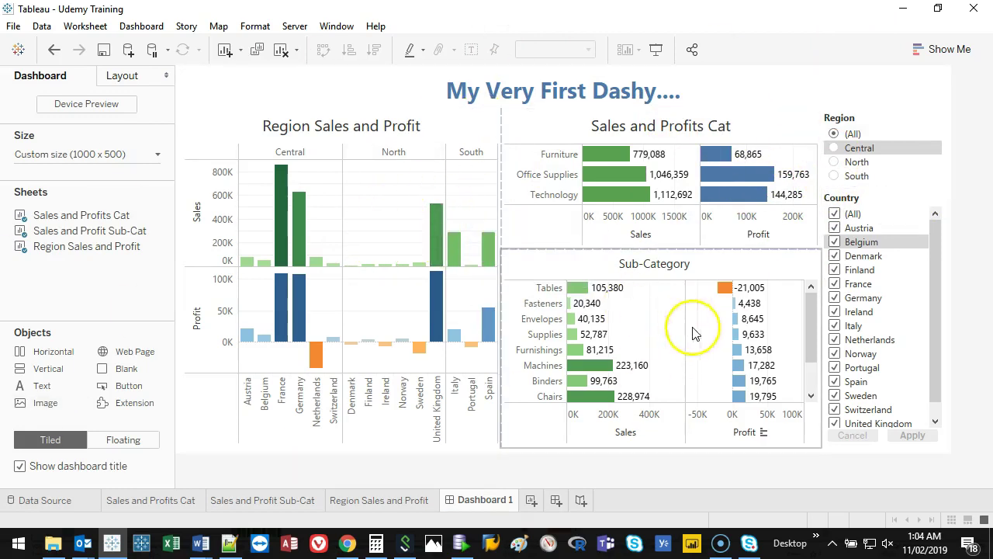
pyautogui.click(366, 208)
pyautogui.click(281, 82)
# Step: Start Server > Publish Workbook and connect to the Tableau Online server
pyautogui.click(289, 62)
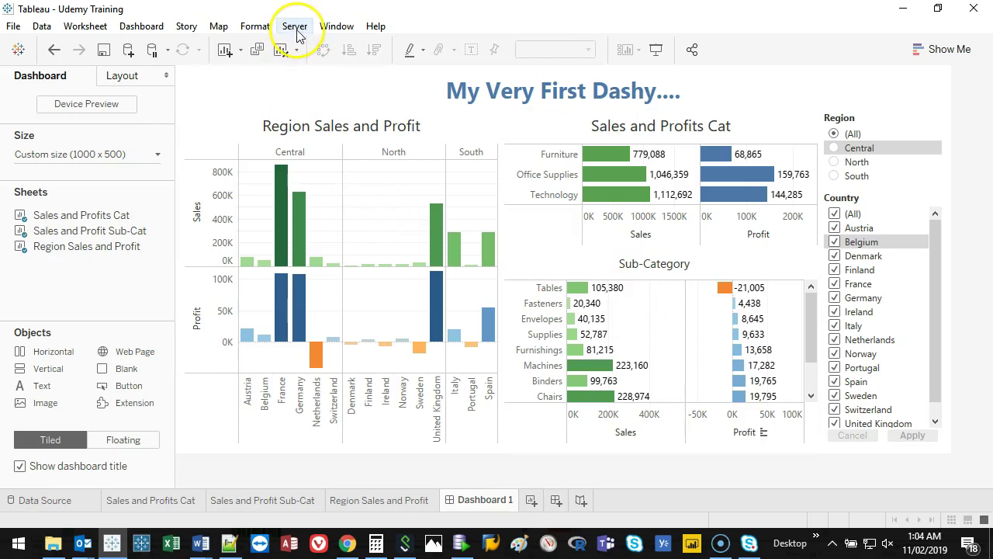
pyautogui.click(296, 29)
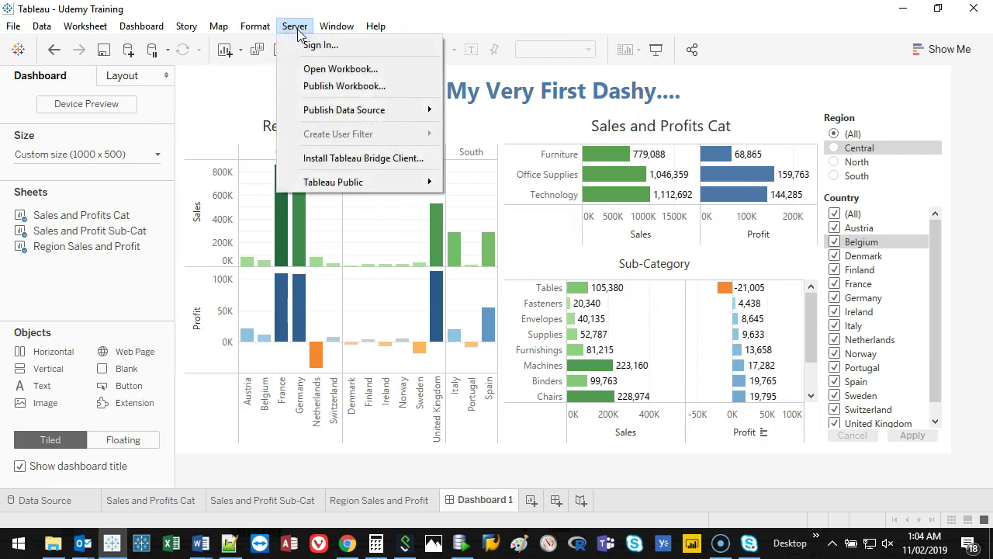
pyautogui.click(328, 87)
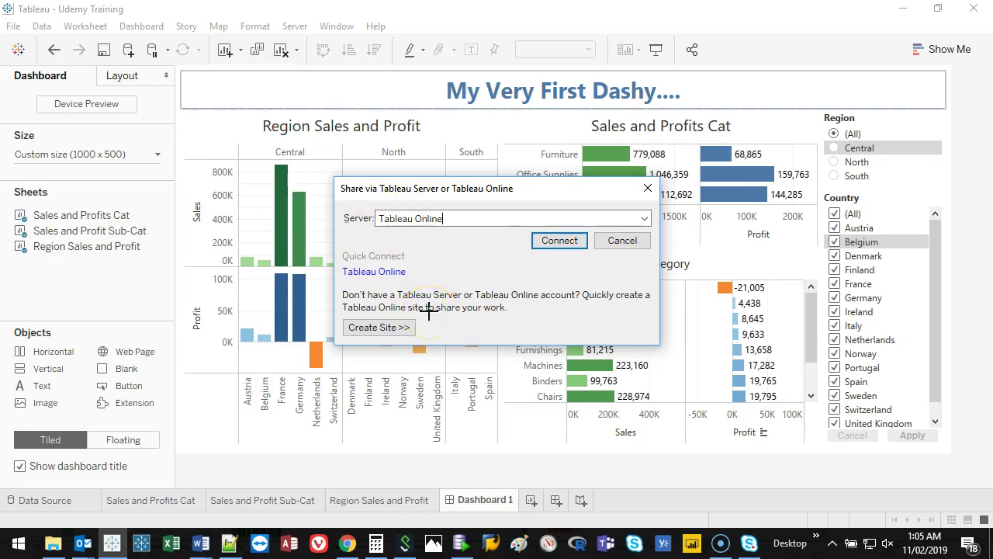
pyautogui.moveTo(429, 308)
pyautogui.mouseDown()
pyautogui.moveTo(382, 304)
pyautogui.moveTo(329, 324)
pyautogui.moveTo(426, 318)
pyautogui.mouseUp()
pyautogui.press('Escape')
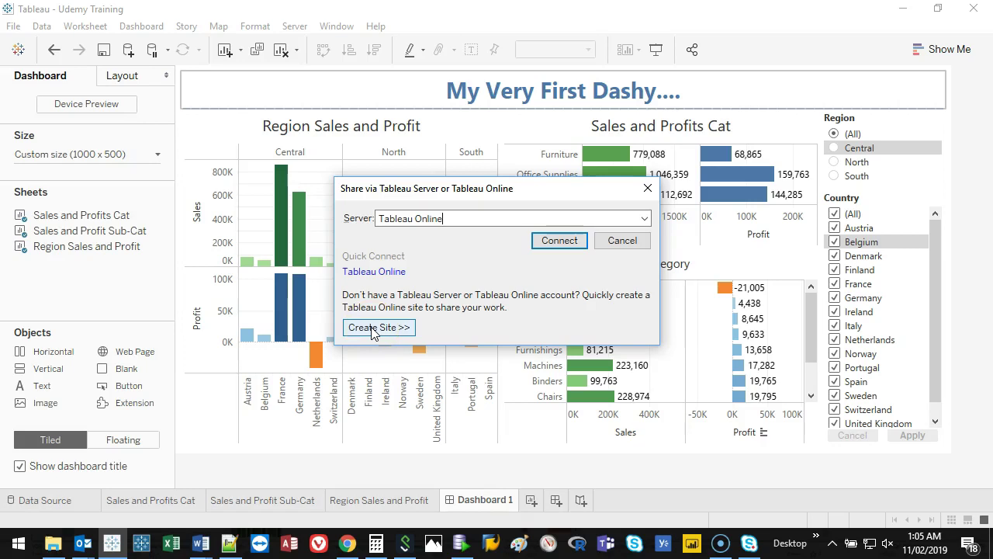
pyautogui.click(559, 240)
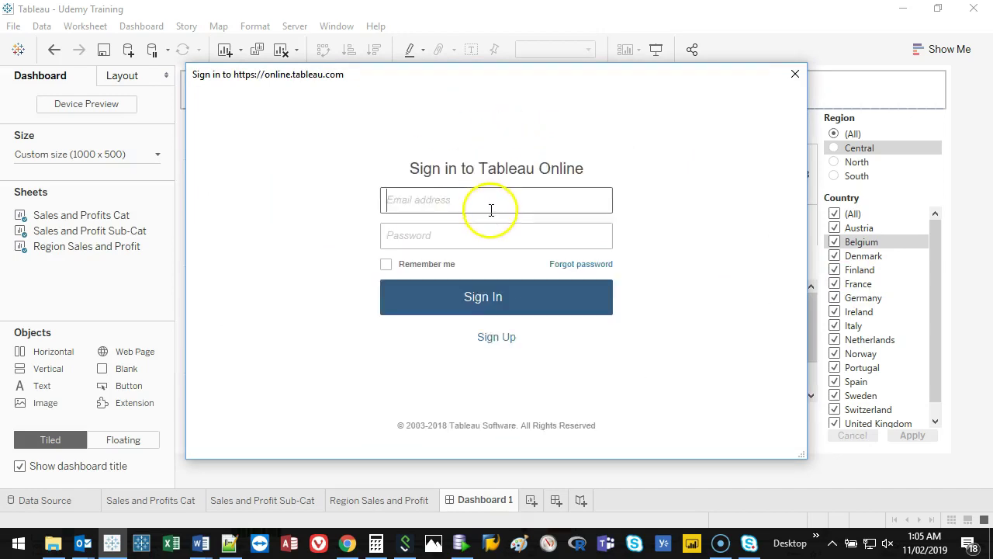
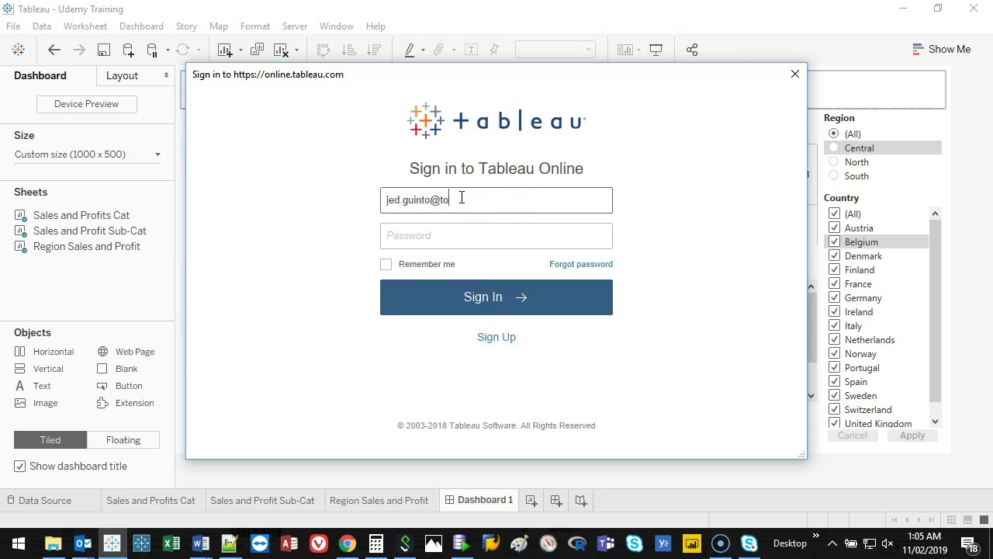
# Step: Enter the account e-mail and password in the Tableau Online sign-in window and submit
pyautogui.press('Tab')
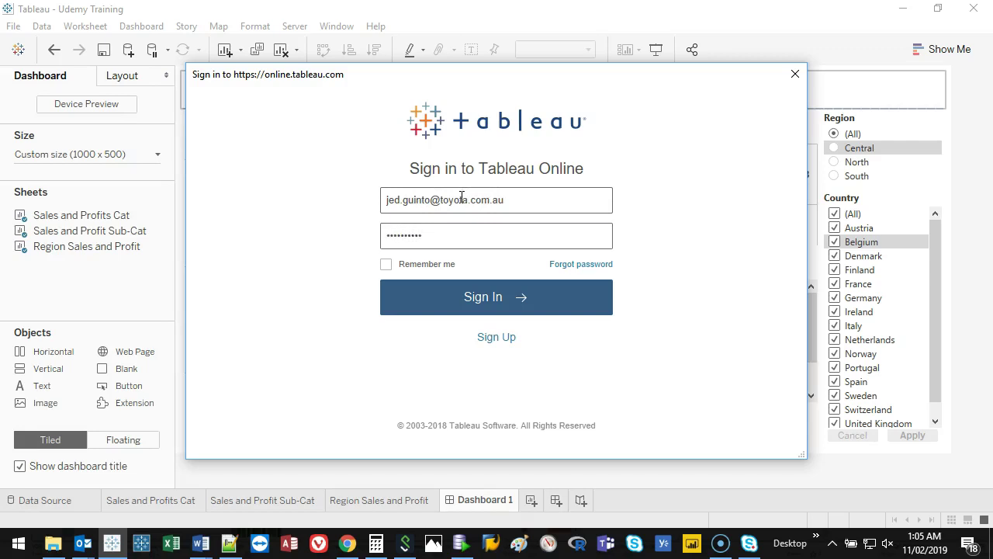
pyautogui.click(500, 295)
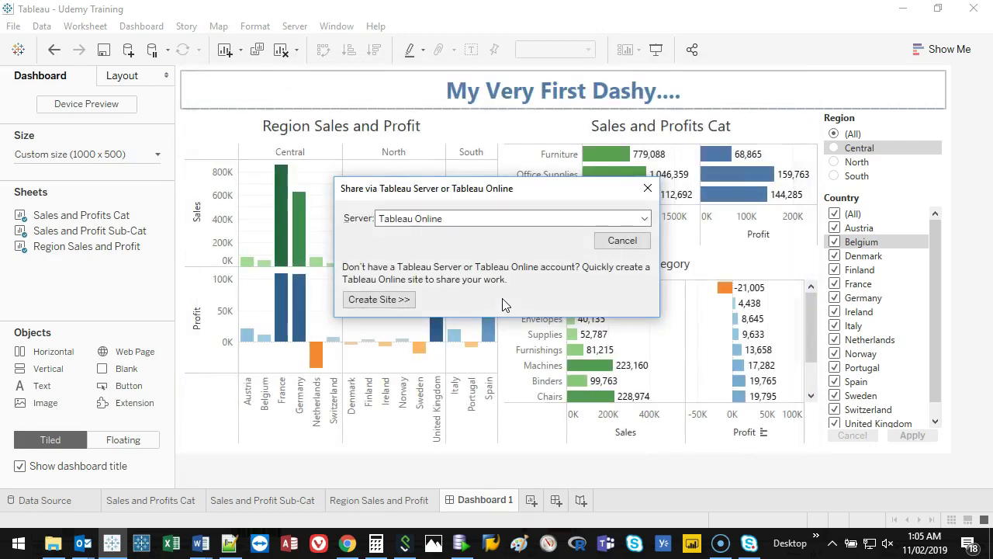
# Step: Set the destination project to Takata and keep the workbook name Udemy Training
pyautogui.press('Escape')
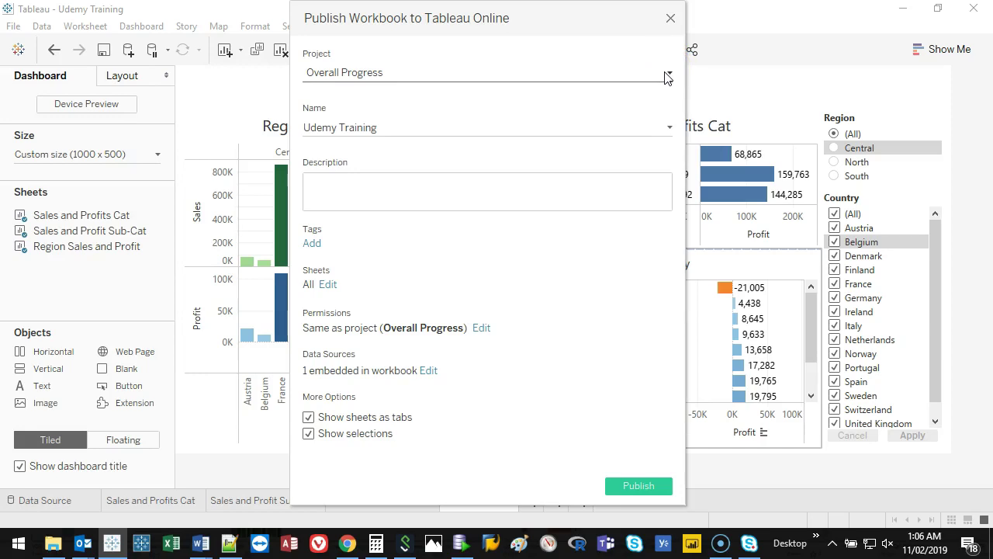
pyautogui.click(401, 78)
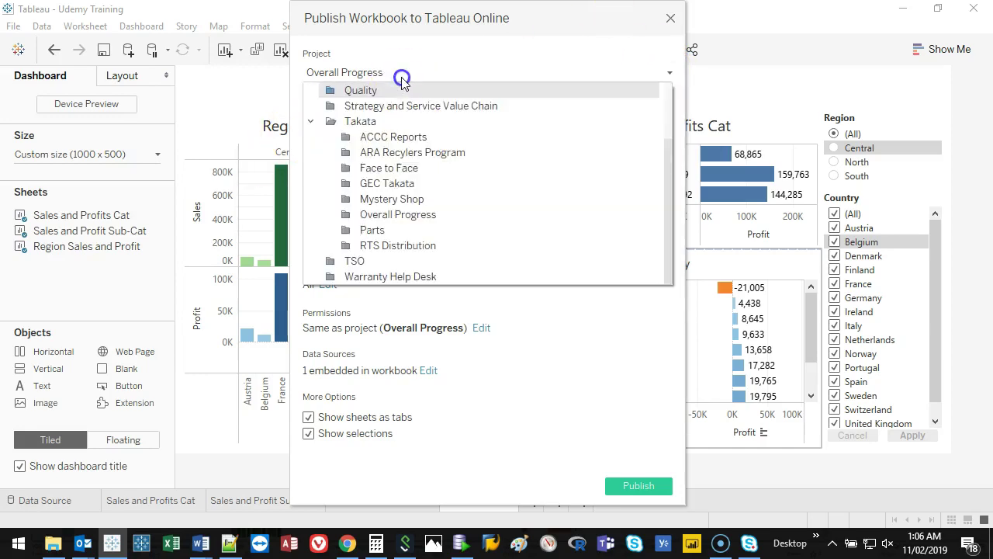
pyautogui.moveTo(660, 173); pyautogui.dragTo(658, 101)
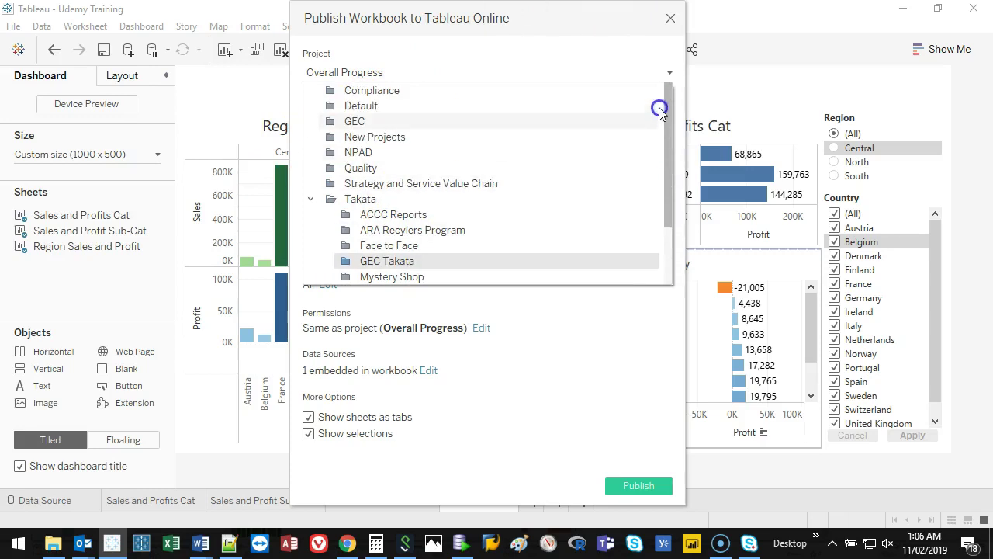
pyautogui.moveTo(671, 150); pyautogui.dragTo(665, 164)
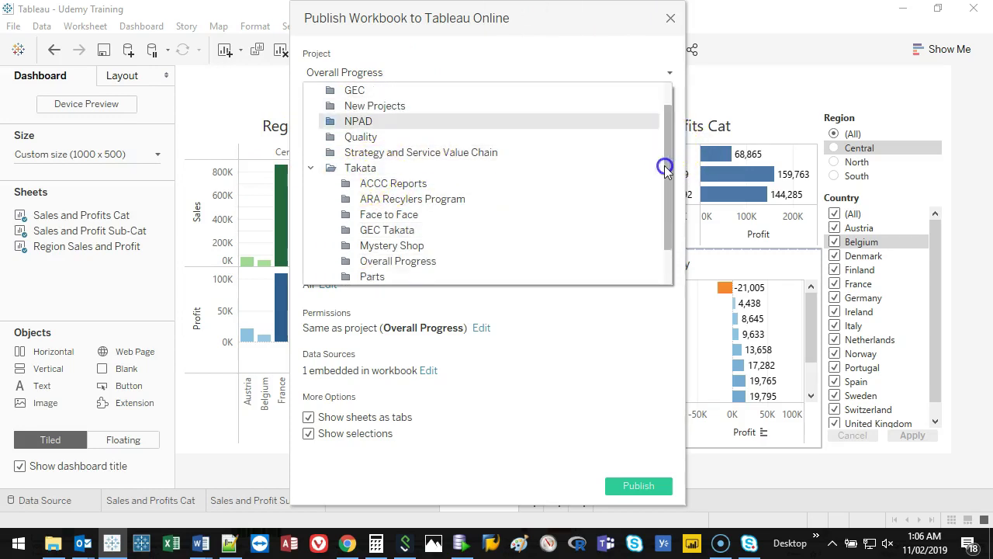
pyautogui.click(362, 175)
pyautogui.click(377, 127)
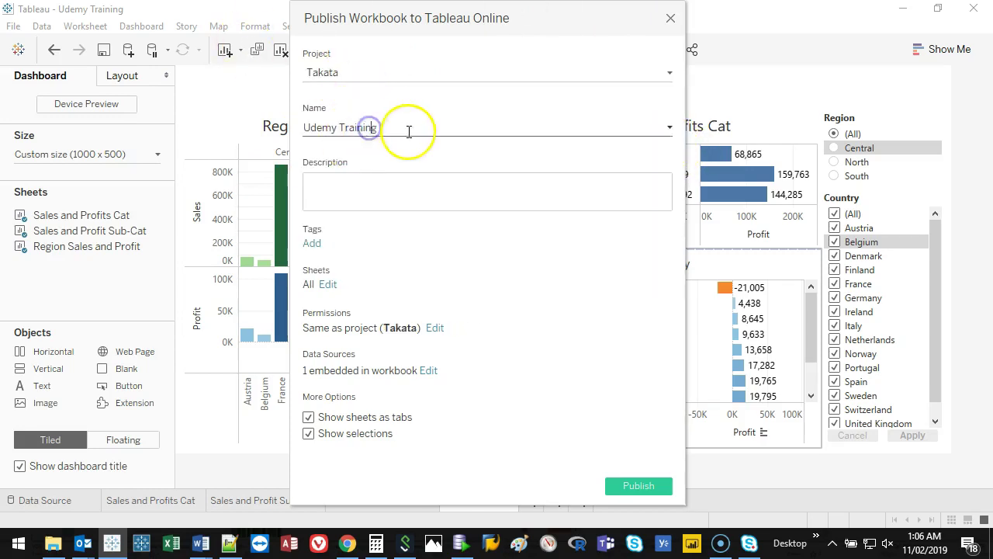
# Step: Add a description and publish only Dashboard 1, excluding the three individual sheets
pyautogui.click(368, 191)
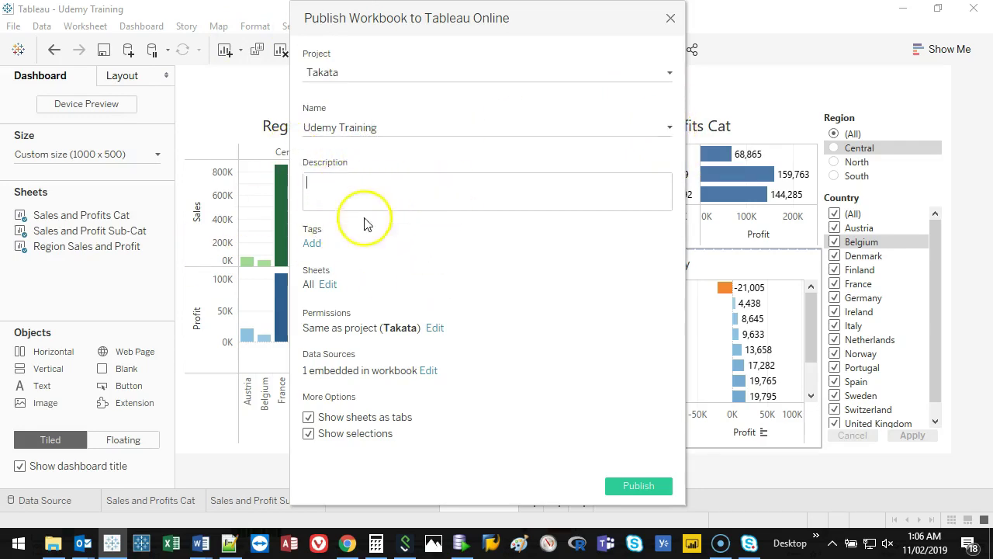
pyautogui.click(351, 194)
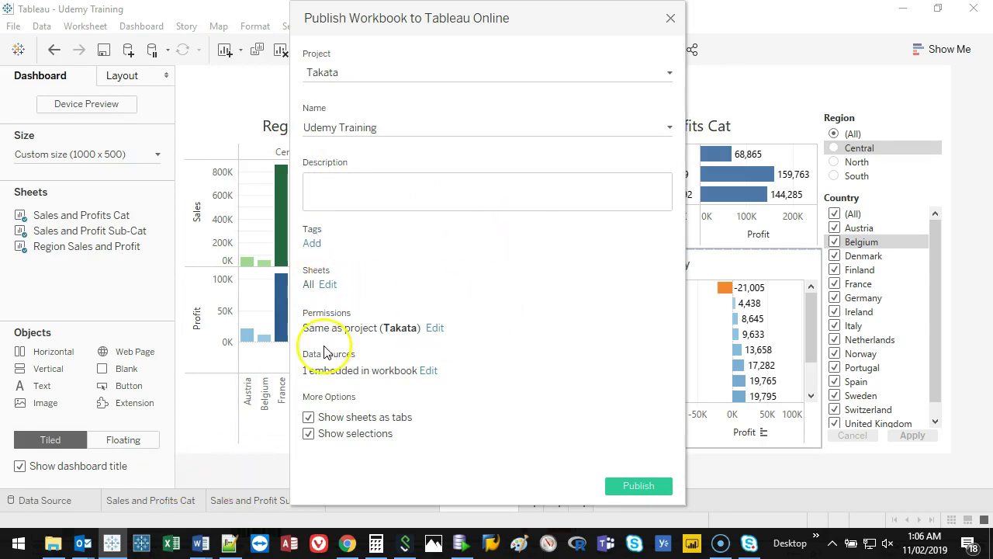
pyautogui.click(328, 285)
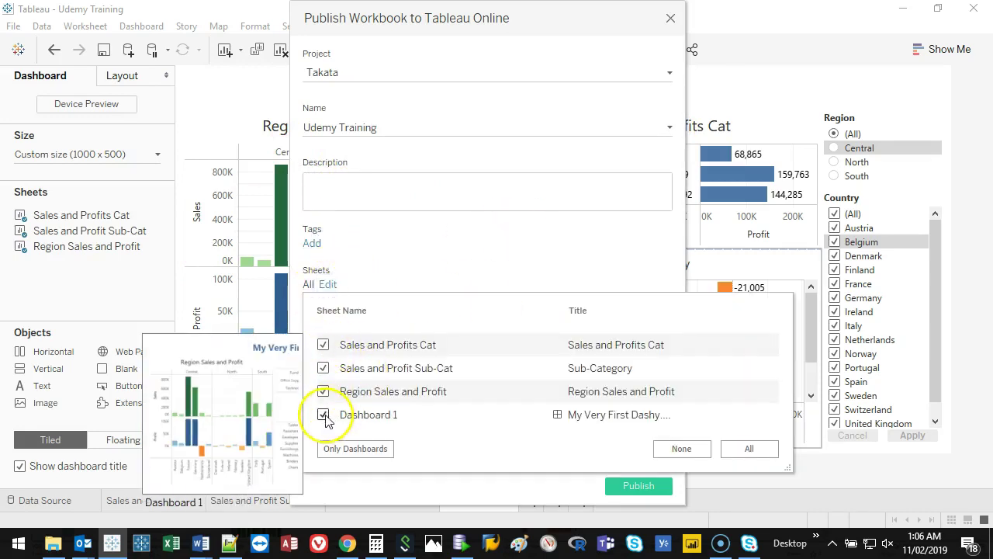
pyautogui.click(322, 345)
pyautogui.click(323, 367)
pyautogui.click(323, 391)
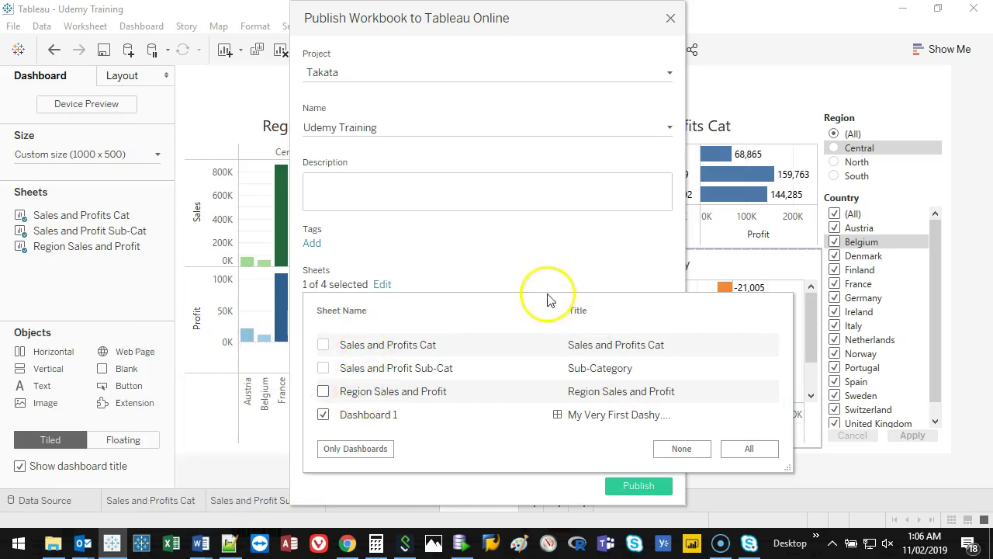
pyautogui.click(532, 250)
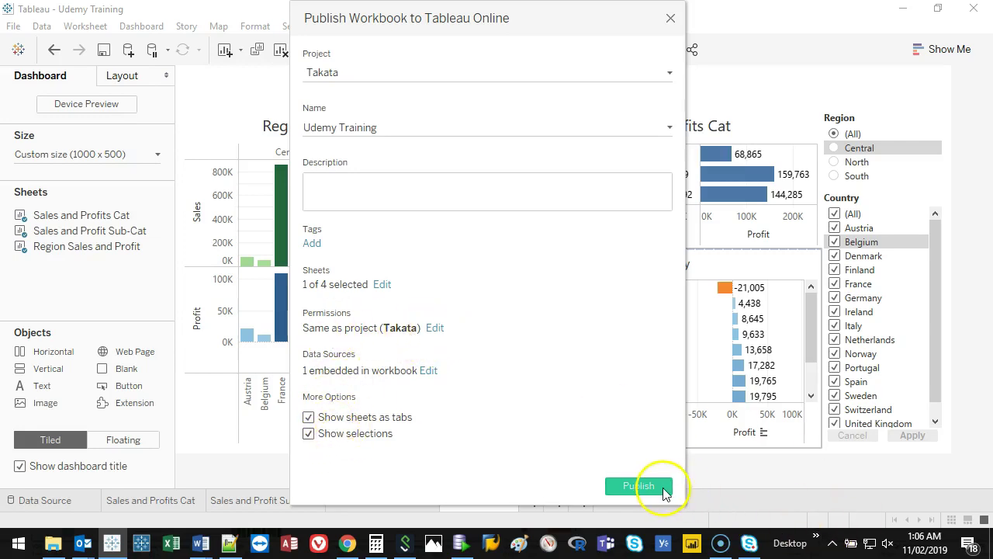
# Step: Publish the workbook to Tableau Online and switch to the browser during upload
pyautogui.click(638, 485)
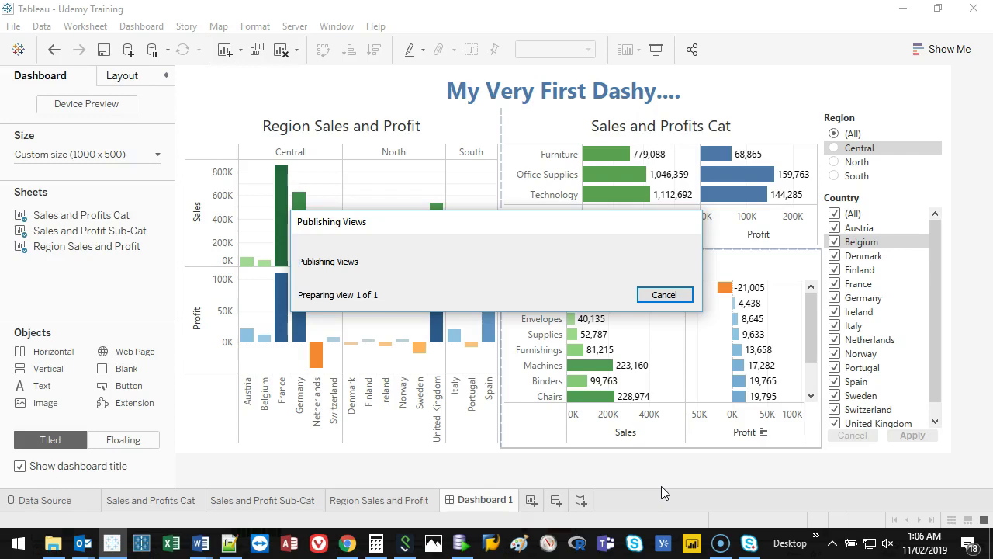
pyautogui.click(348, 543)
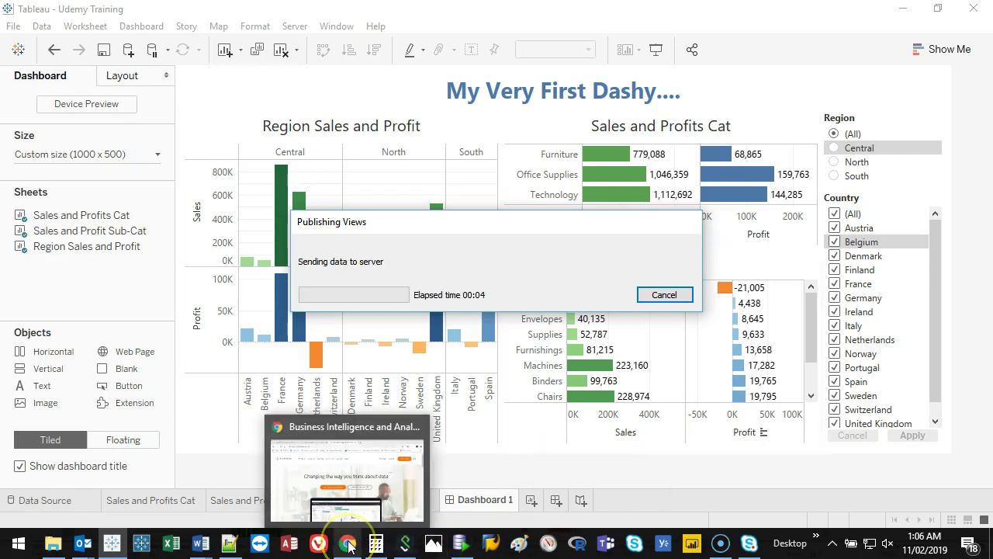
pyautogui.click(348, 545)
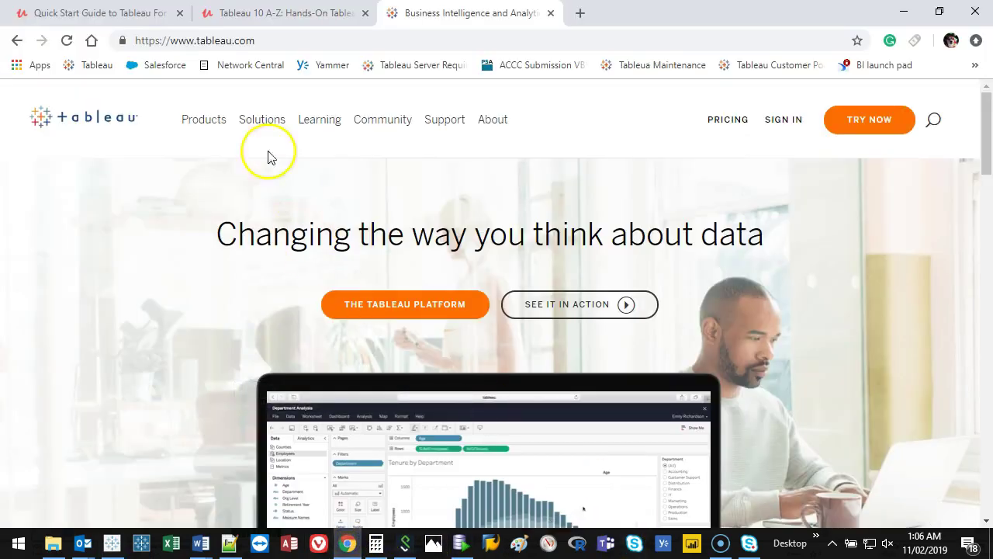
# Step: Look over the Products mega menu on tableau.com, including Tableau Online
pyautogui.moveTo(200, 128)
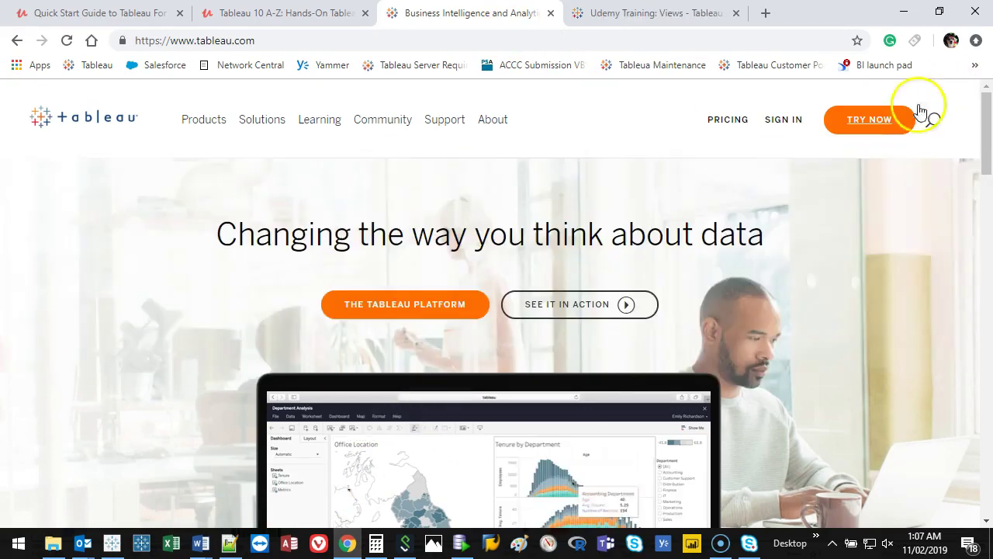
# Step: Reveal the dashboard gallery and draw a red dividing line with Ex and Tab labels
pyautogui.click(904, 9)
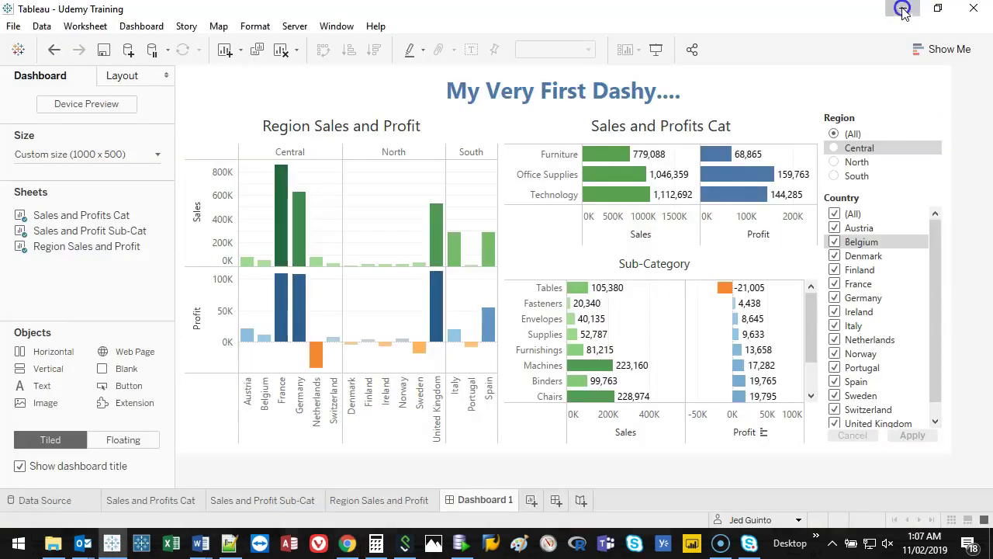
pyautogui.click(902, 9)
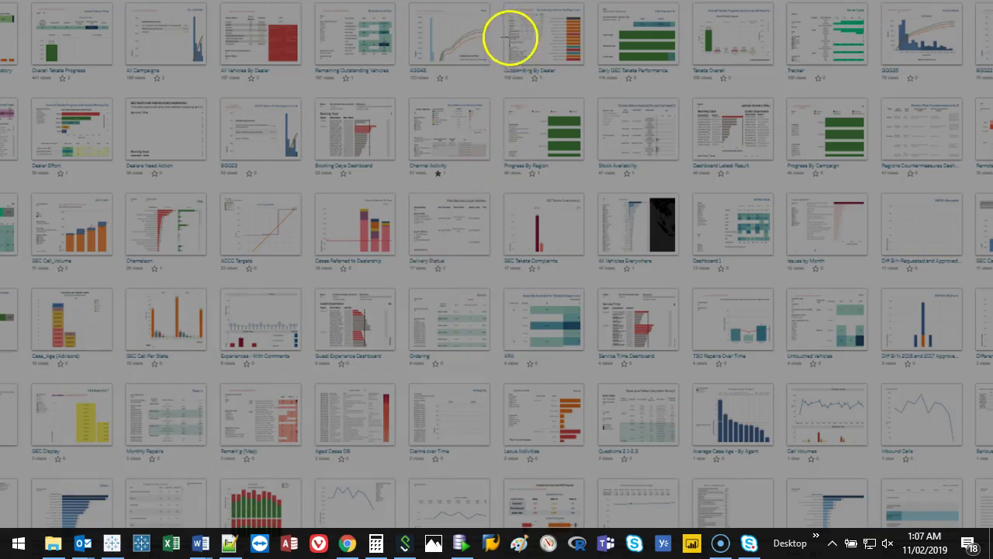
pyautogui.moveTo(510, 37)
pyautogui.mouseDown()
pyautogui.moveTo(500, 272)
pyautogui.moveTo(518, 476)
pyautogui.mouseUp()
pyautogui.moveTo(143, 32)
pyautogui.mouseDown()
pyautogui.moveTo(173, 78)
pyautogui.moveTo(138, 58)
pyautogui.moveTo(167, 55)
pyautogui.moveTo(159, 48)
pyautogui.moveTo(175, 29)
pyautogui.moveTo(193, 73)
pyautogui.moveTo(203, 56)
pyautogui.moveTo(256, 69)
pyautogui.mouseUp()
pyautogui.moveTo(715, 48); pyautogui.dragTo(723, 60)
pyautogui.moveTo(690, 27); pyautogui.dragTo(783, 4)
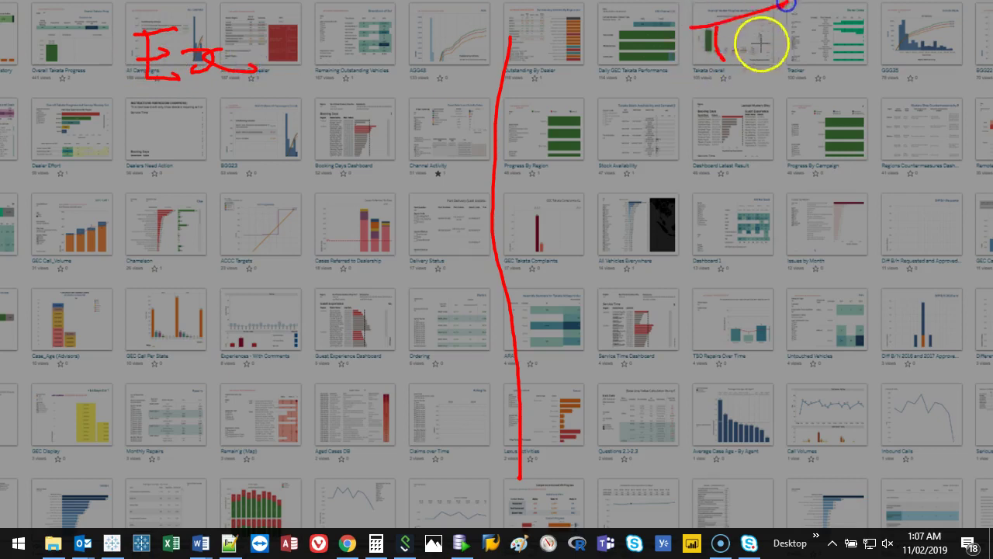
pyautogui.moveTo(764, 39); pyautogui.dragTo(799, 60)
pyautogui.moveTo(807, 12)
pyautogui.mouseDown()
pyautogui.moveTo(826, 44)
pyautogui.moveTo(857, 48)
pyautogui.mouseUp()
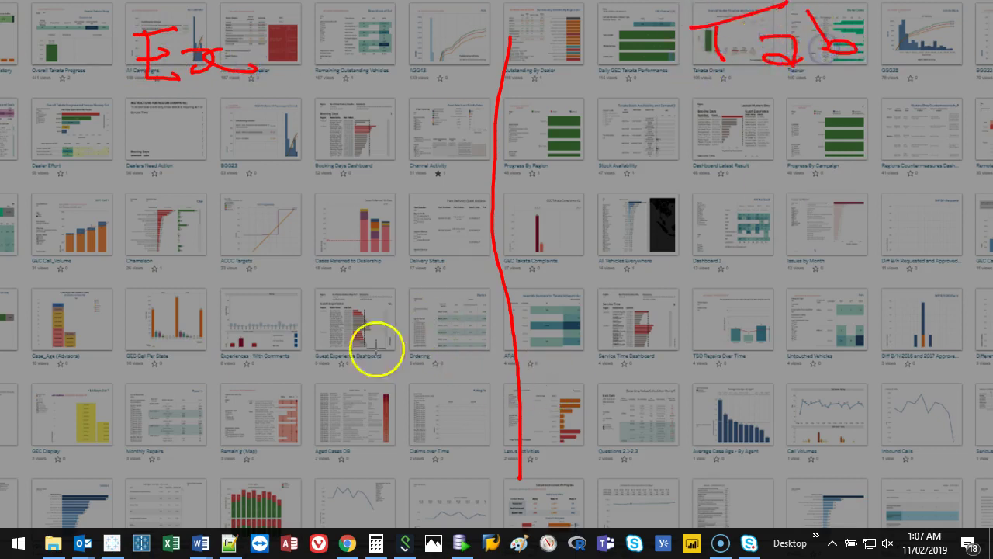
# Step: Draw red arrows from a box near Remaining (Map) toward Chameleon and Booking Days, circling Booking Days in purple
pyautogui.moveTo(230, 448)
pyautogui.mouseDown()
pyautogui.moveTo(235, 476)
pyautogui.moveTo(232, 446)
pyautogui.moveTo(297, 437)
pyautogui.moveTo(296, 473)
pyautogui.moveTo(215, 465)
pyautogui.mouseUp()
pyautogui.moveTo(260, 442)
pyautogui.mouseDown()
pyautogui.moveTo(246, 323)
pyautogui.moveTo(225, 334)
pyautogui.moveTo(308, 294)
pyautogui.moveTo(204, 339)
pyautogui.mouseUp()
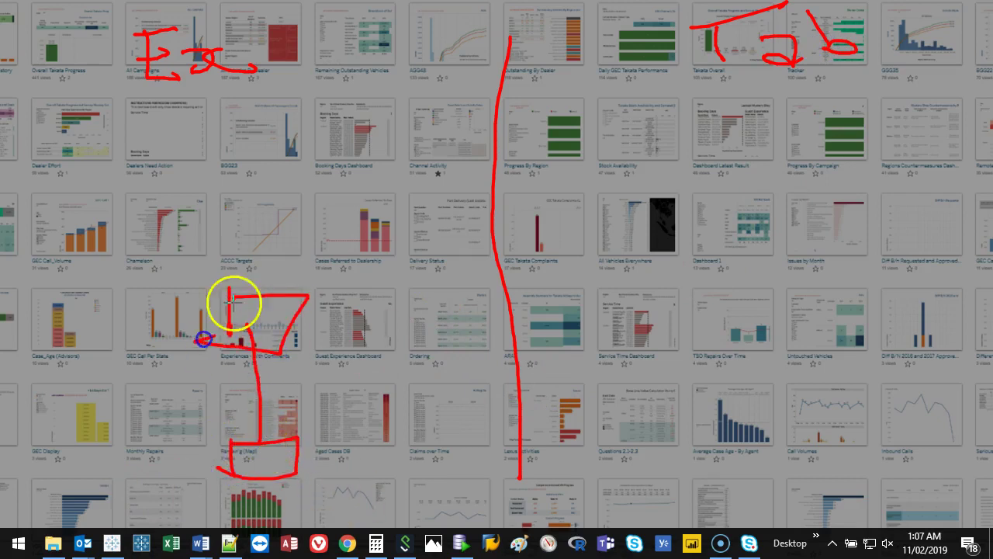
pyautogui.moveTo(230, 295)
pyautogui.mouseDown()
pyautogui.moveTo(135, 203)
pyautogui.moveTo(143, 223)
pyautogui.moveTo(133, 195)
pyautogui.moveTo(153, 202)
pyautogui.moveTo(254, 186)
pyautogui.mouseUp()
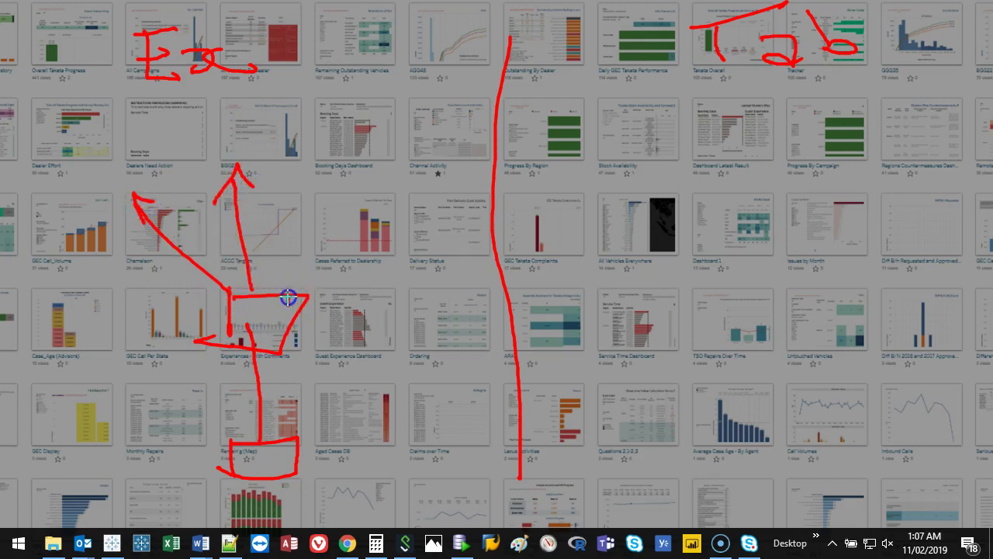
pyautogui.moveTo(288, 295)
pyautogui.mouseDown()
pyautogui.moveTo(345, 185)
pyautogui.moveTo(360, 211)
pyautogui.mouseUp()
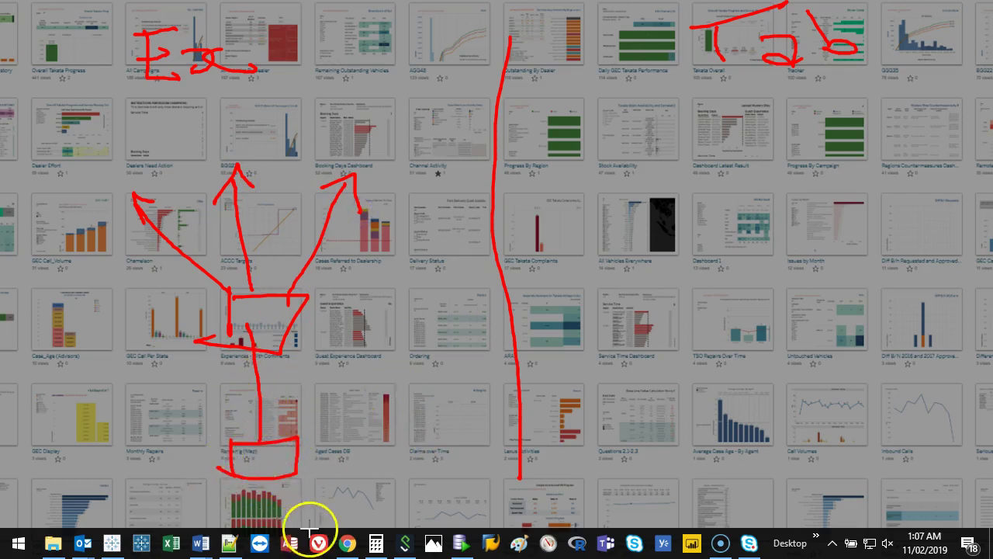
pyautogui.moveTo(261, 459)
pyautogui.mouseDown()
pyautogui.moveTo(250, 350)
pyautogui.moveTo(242, 360)
pyautogui.moveTo(252, 333)
pyautogui.moveTo(276, 357)
pyautogui.moveTo(245, 368)
pyautogui.moveTo(256, 345)
pyautogui.moveTo(172, 272)
pyautogui.moveTo(143, 216)
pyautogui.moveTo(143, 238)
pyautogui.moveTo(159, 211)
pyautogui.mouseUp()
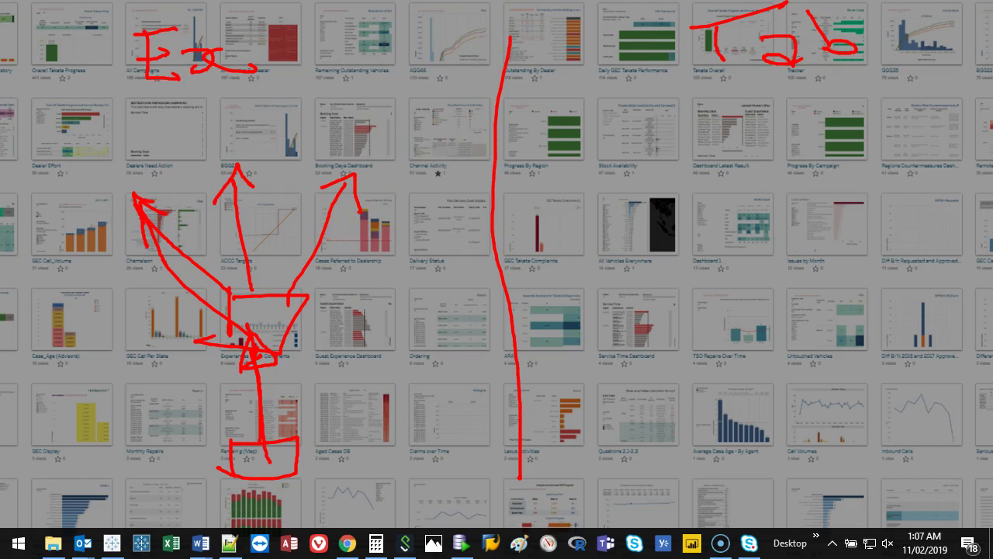
pyautogui.moveTo(385, 182)
pyautogui.mouseDown()
pyautogui.moveTo(343, 164)
pyautogui.moveTo(289, 219)
pyautogui.moveTo(289, 289)
pyautogui.moveTo(372, 186)
pyautogui.mouseUp()
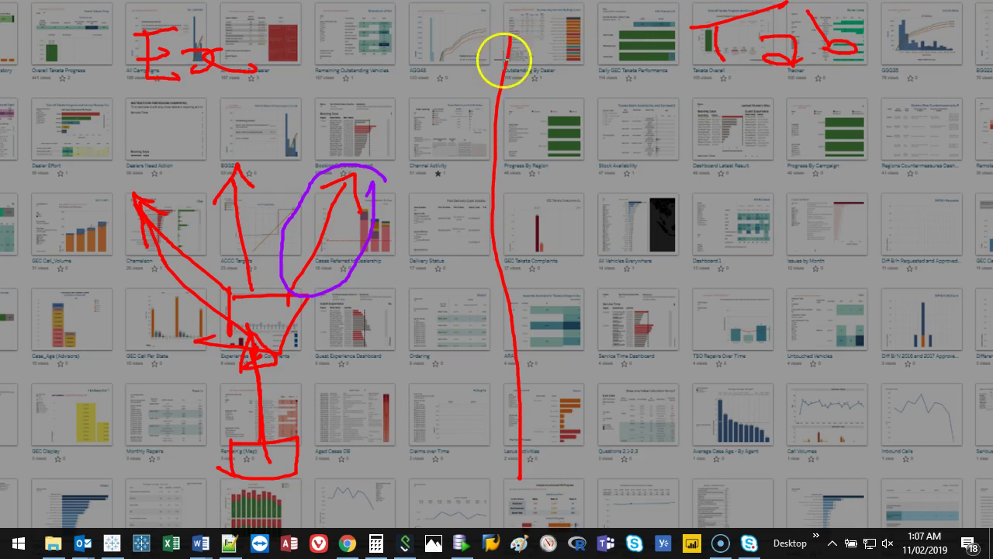
pyautogui.moveTo(734, 462)
pyautogui.mouseDown()
pyautogui.moveTo(768, 466)
pyautogui.moveTo(802, 493)
pyautogui.moveTo(735, 503)
pyautogui.mouseUp()
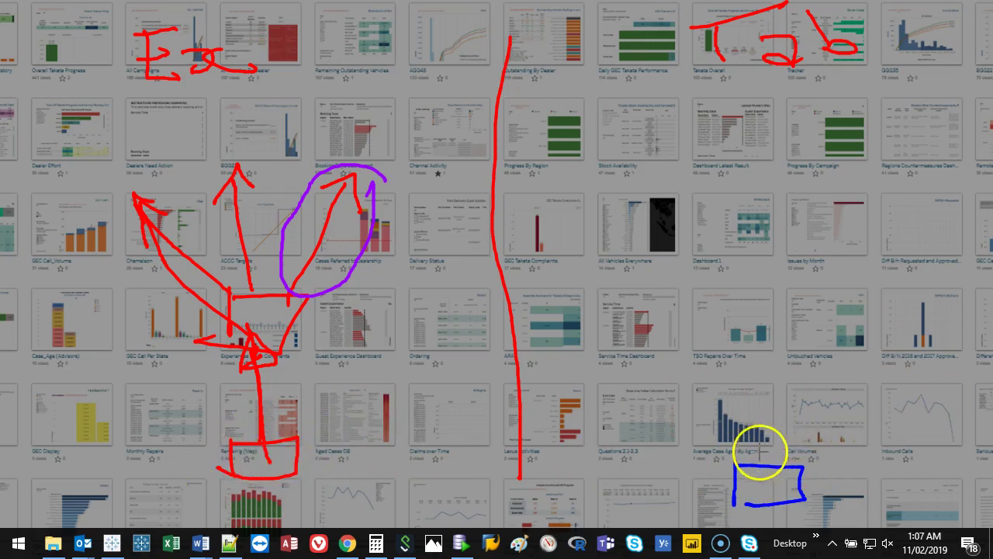
# Step: Draw a blue box, arrow and cloud around the TSO Repairs tile
pyautogui.moveTo(766, 459)
pyautogui.mouseDown()
pyautogui.moveTo(760, 353)
pyautogui.moveTo(749, 369)
pyautogui.moveTo(777, 361)
pyautogui.mouseUp()
pyautogui.moveTo(731, 290); pyautogui.dragTo(735, 334)
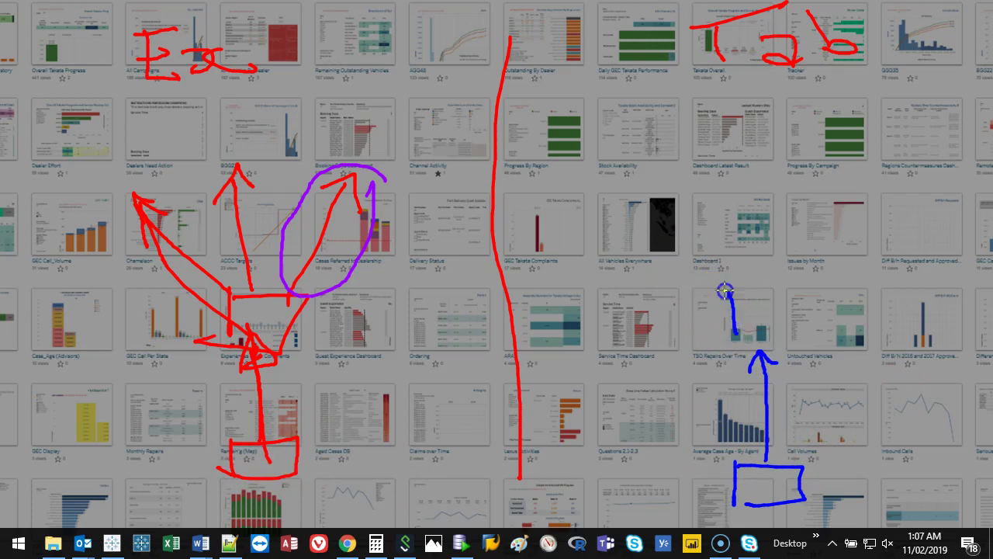
pyautogui.moveTo(724, 288)
pyautogui.mouseDown()
pyautogui.moveTo(803, 283)
pyautogui.moveTo(808, 304)
pyautogui.moveTo(729, 330)
pyautogui.mouseUp()
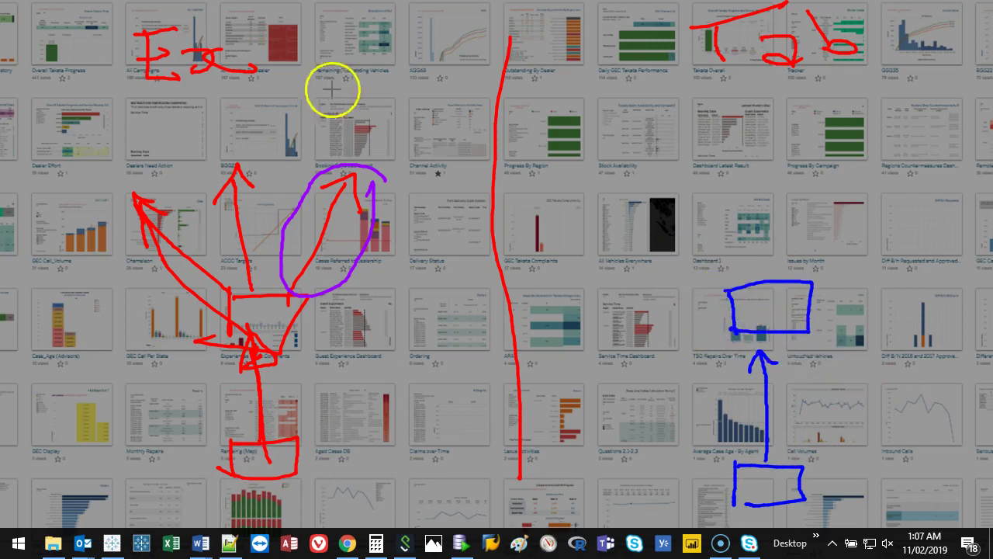
pyautogui.moveTo(765, 300)
pyautogui.mouseDown()
pyautogui.moveTo(699, 313)
pyautogui.moveTo(724, 307)
pyautogui.moveTo(778, 242)
pyautogui.moveTo(823, 285)
pyautogui.moveTo(818, 361)
pyautogui.moveTo(776, 325)
pyautogui.mouseUp()
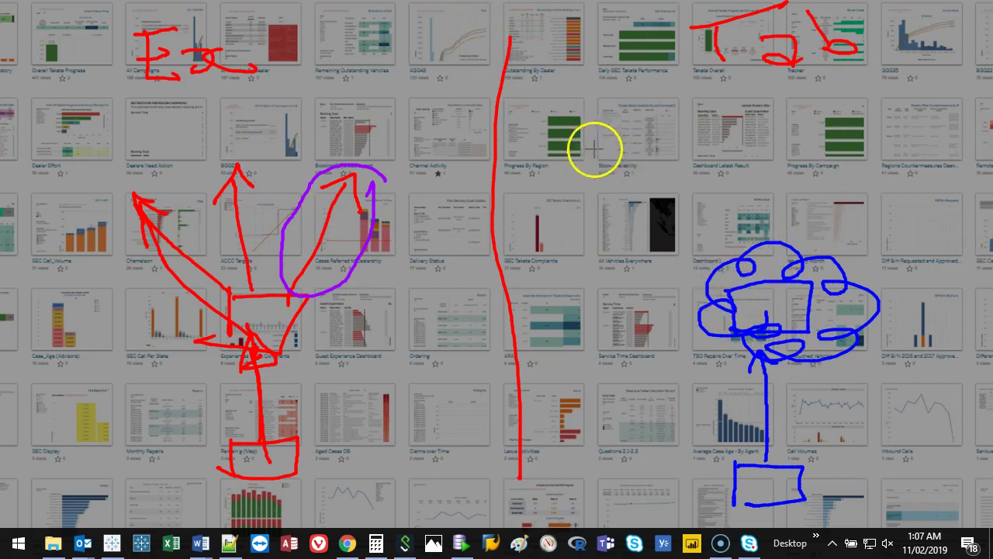
# Step: Draw purple arrows from Stock Availability and other dashboards pointing into the blue cloud
pyautogui.moveTo(594, 141); pyautogui.dragTo(725, 239)
pyautogui.moveTo(705, 196)
pyautogui.mouseDown()
pyautogui.moveTo(724, 238)
pyautogui.moveTo(672, 231)
pyautogui.mouseUp()
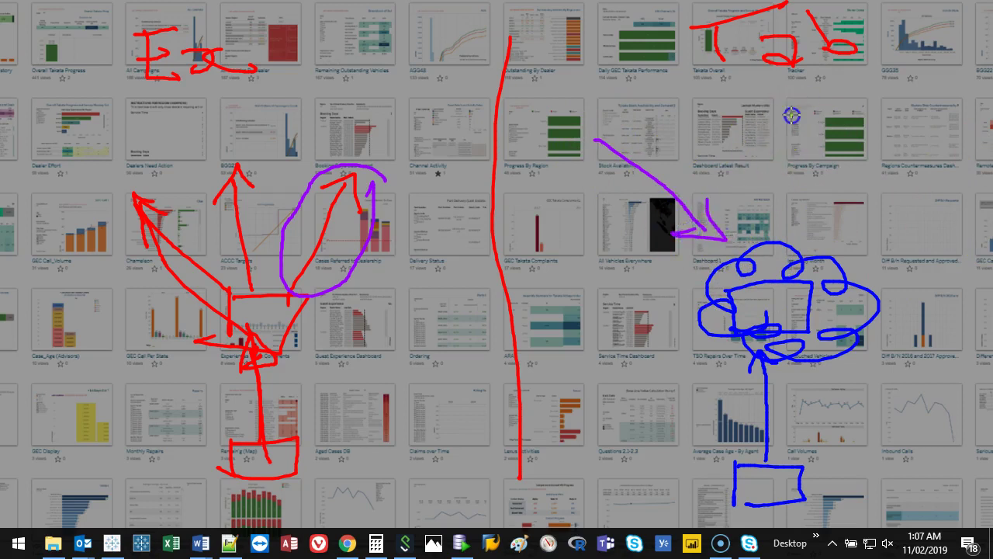
pyautogui.moveTo(791, 115)
pyautogui.mouseDown()
pyautogui.moveTo(786, 210)
pyautogui.moveTo(811, 197)
pyautogui.mouseUp()
pyautogui.moveTo(974, 161)
pyautogui.mouseDown()
pyautogui.moveTo(905, 243)
pyautogui.moveTo(863, 271)
pyautogui.moveTo(896, 277)
pyautogui.mouseUp()
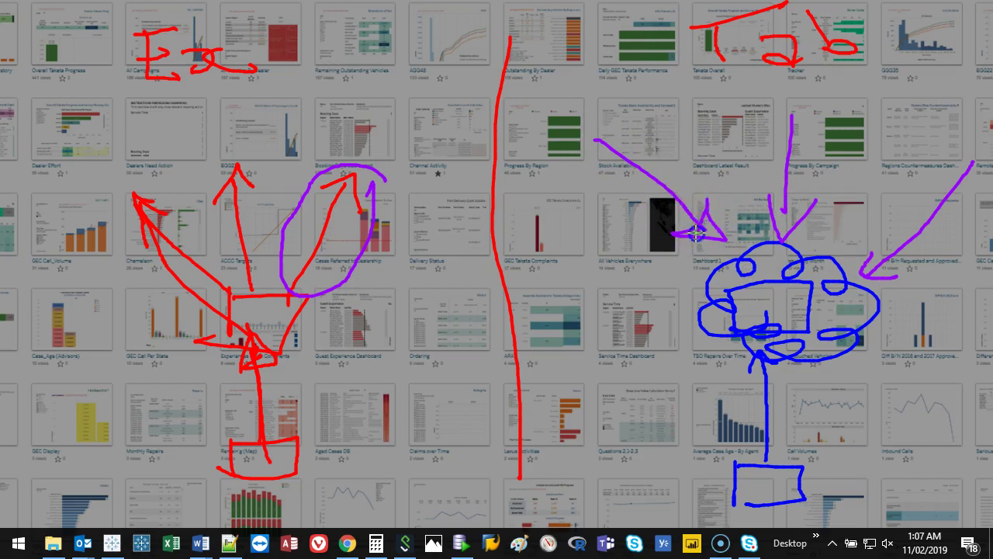
pyautogui.moveTo(696, 232)
pyautogui.mouseDown()
pyautogui.moveTo(725, 217)
pyautogui.moveTo(706, 233)
pyautogui.mouseUp()
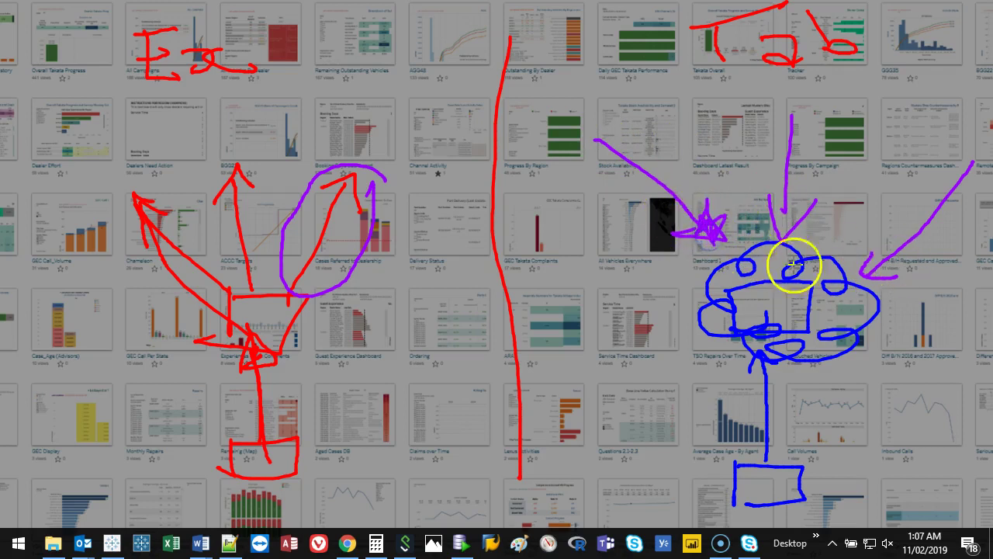
pyautogui.moveTo(772, 200)
pyautogui.mouseDown()
pyautogui.moveTo(817, 207)
pyautogui.moveTo(777, 237)
pyautogui.moveTo(766, 214)
pyautogui.mouseUp()
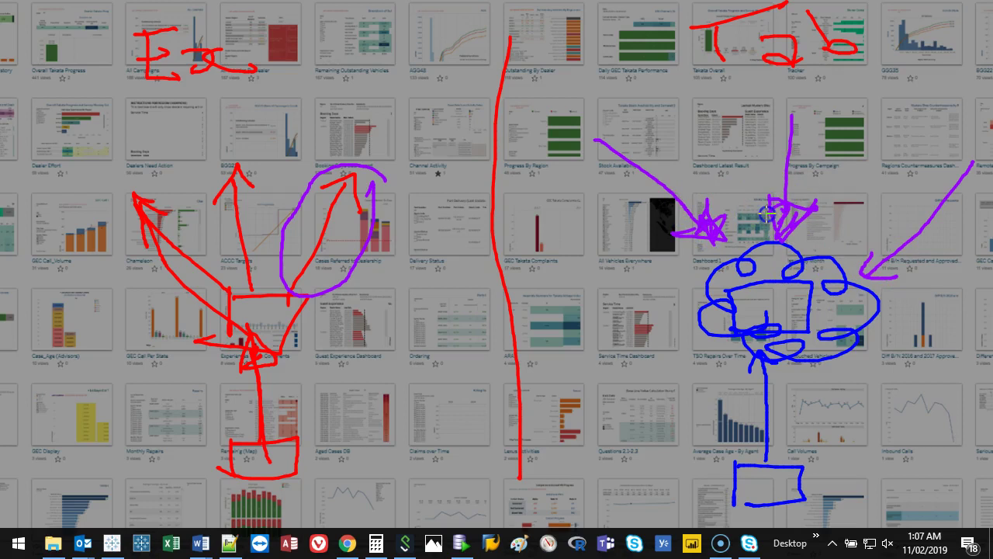
pyautogui.moveTo(865, 277); pyautogui.dragTo(876, 268)
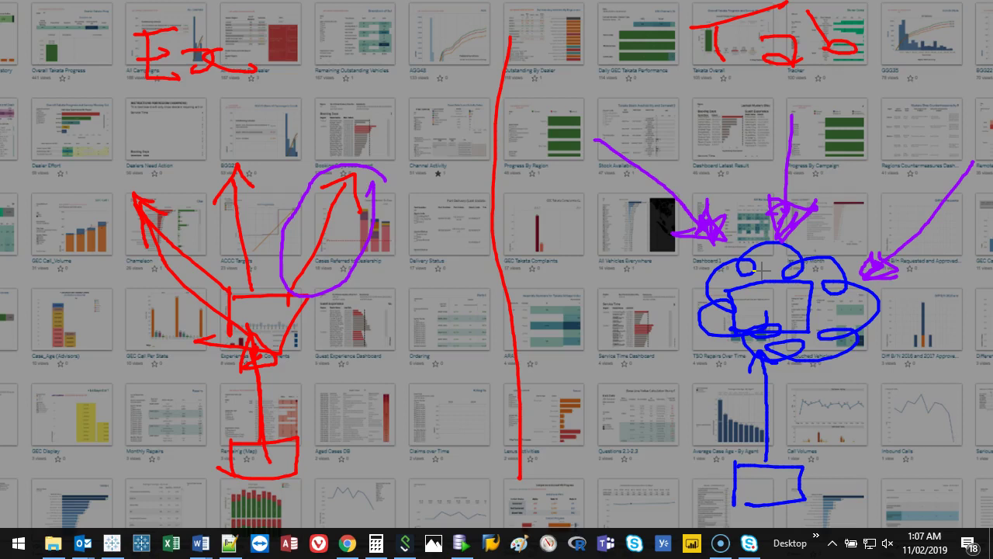
# Step: Erase the annotations, dismiss the Publishing Complete notice and open Dashboard 1 of Udemy Training
pyautogui.press('e')
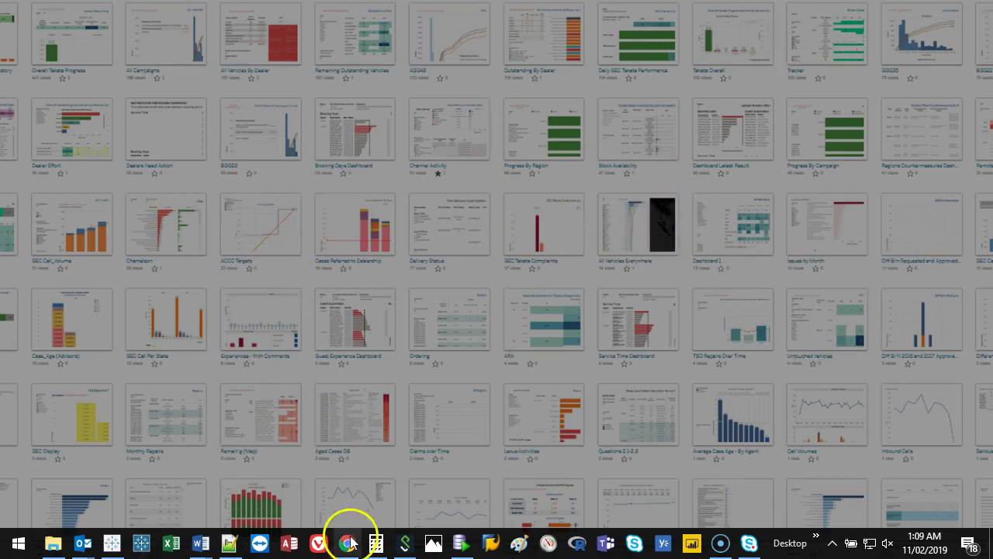
pyautogui.moveTo(347, 546)
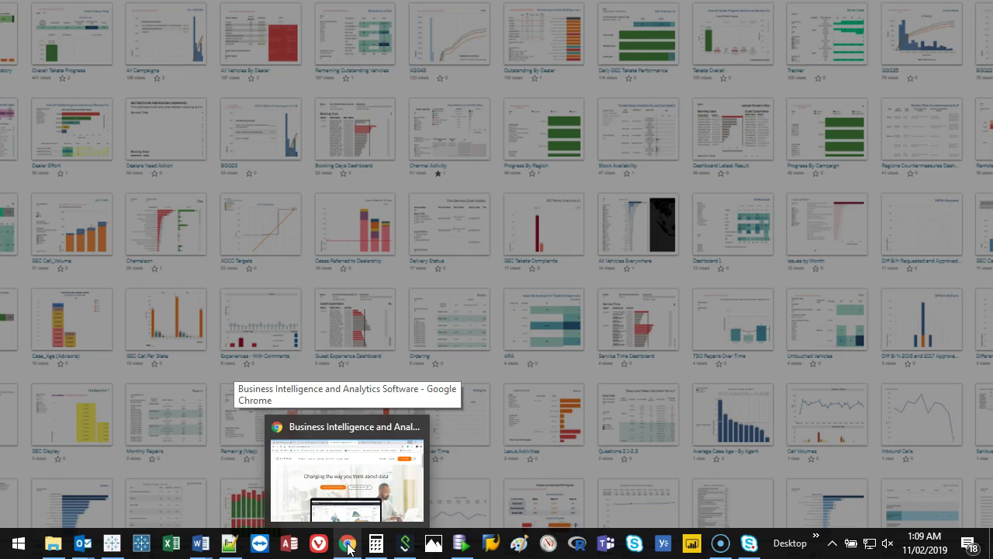
pyautogui.click(347, 546)
pyautogui.click(657, 13)
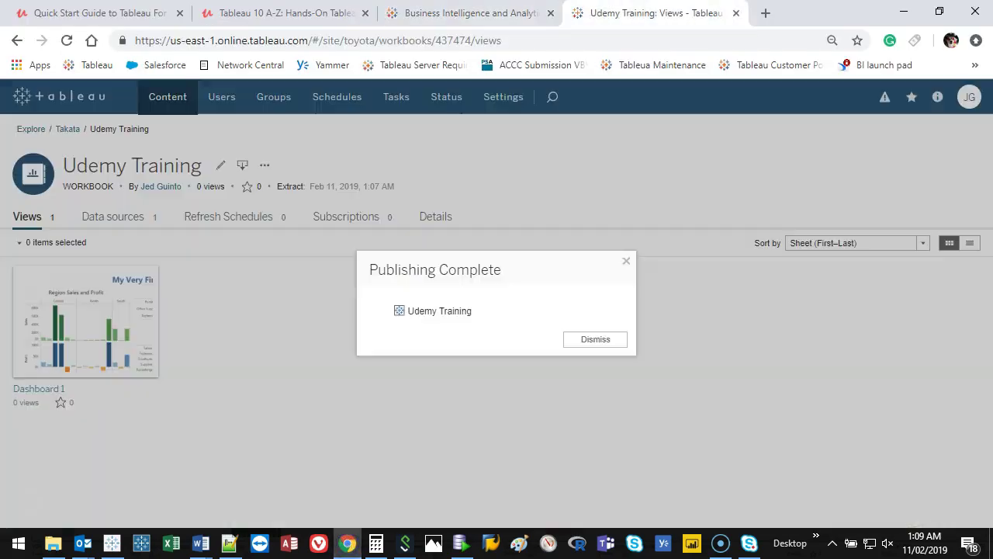
pyautogui.click(594, 341)
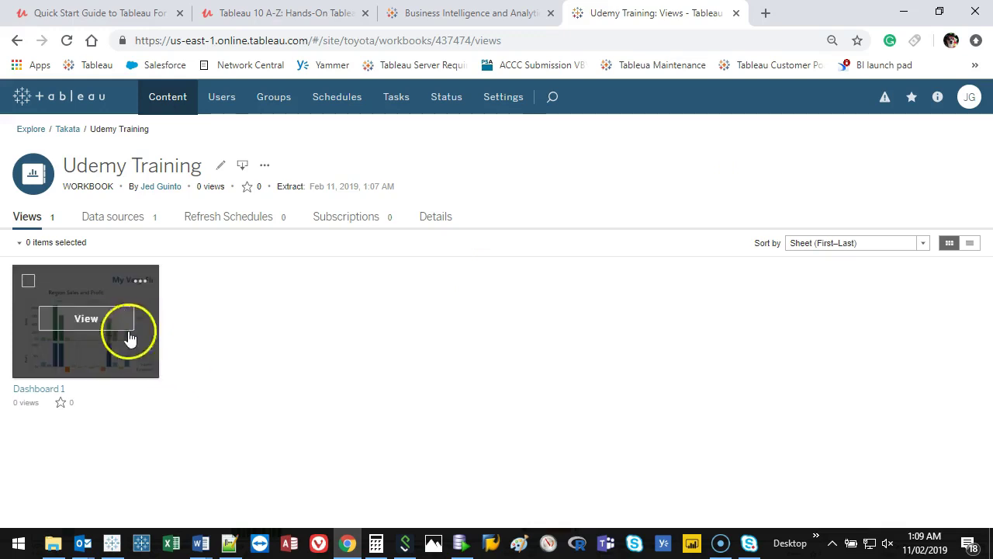
pyautogui.moveTo(106, 333)
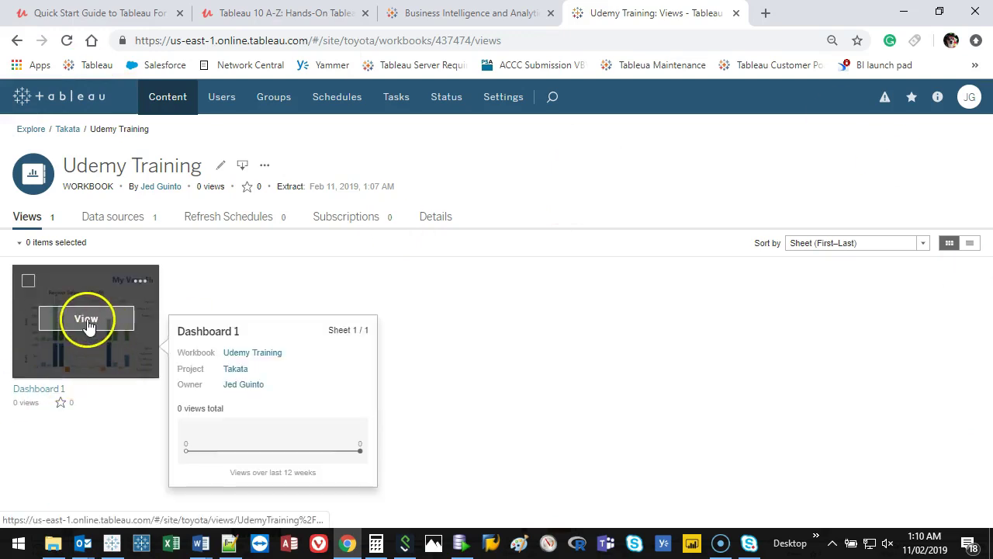
pyautogui.click(83, 322)
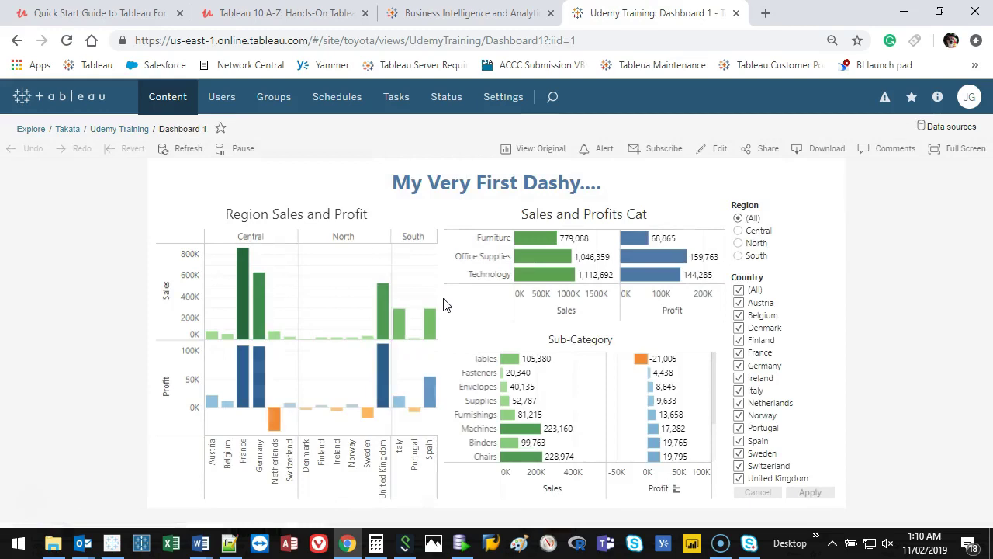
# Step: Go full screen at 125% zoom and box-select the negative-profit countries Netherlands, Ireland, Sweden, Portugal
pyautogui.click(958, 150)
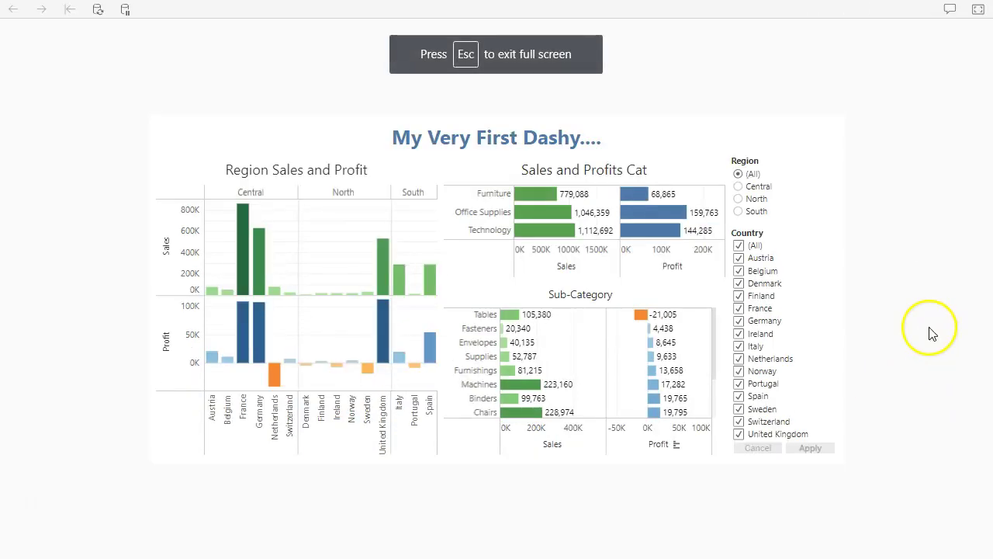
pyautogui.hotkey('ctrl', '+')
pyautogui.hotkey('ctrl', '+')
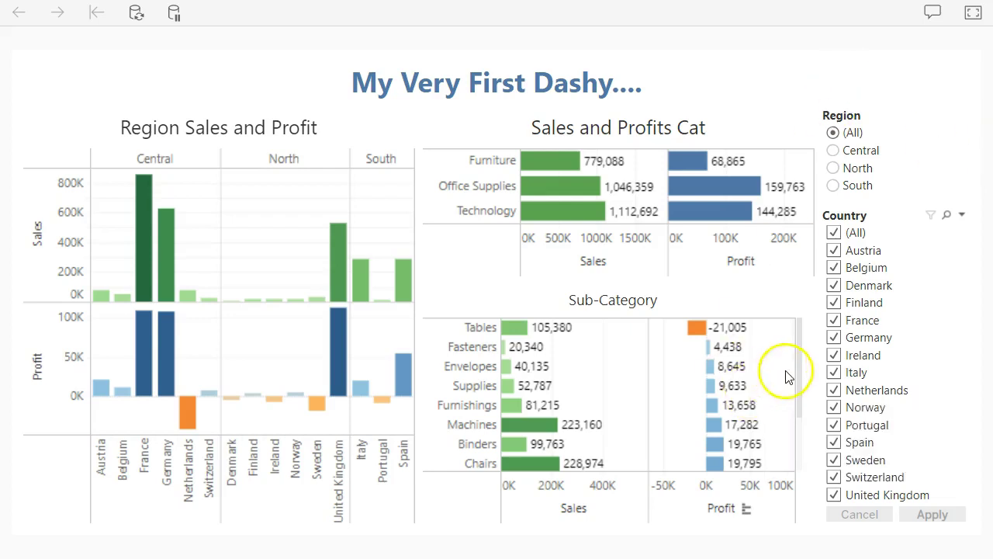
pyautogui.moveTo(799, 345); pyautogui.dragTo(801, 342)
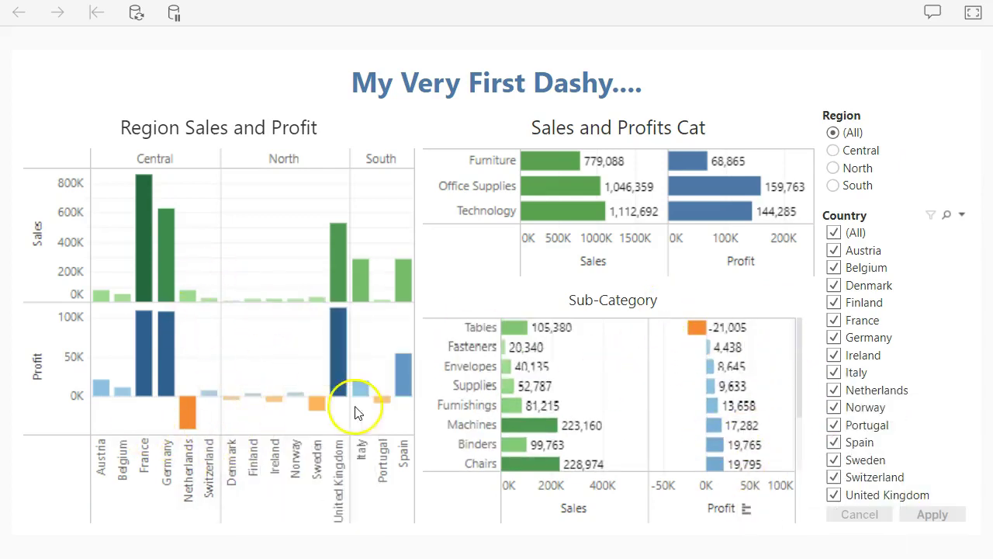
pyautogui.click(143, 419)
pyautogui.moveTo(144, 420); pyautogui.dragTo(408, 398)
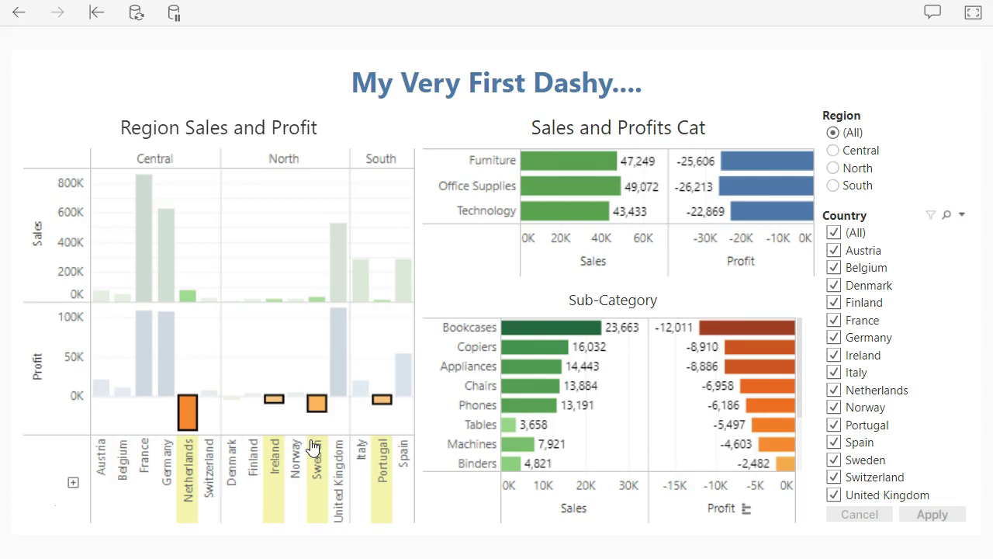
# Step: Clear the country selection and select Netherlands, showing Furniture at 30,147 sales and -15,109 profit
pyautogui.click(315, 450)
pyautogui.click(301, 401)
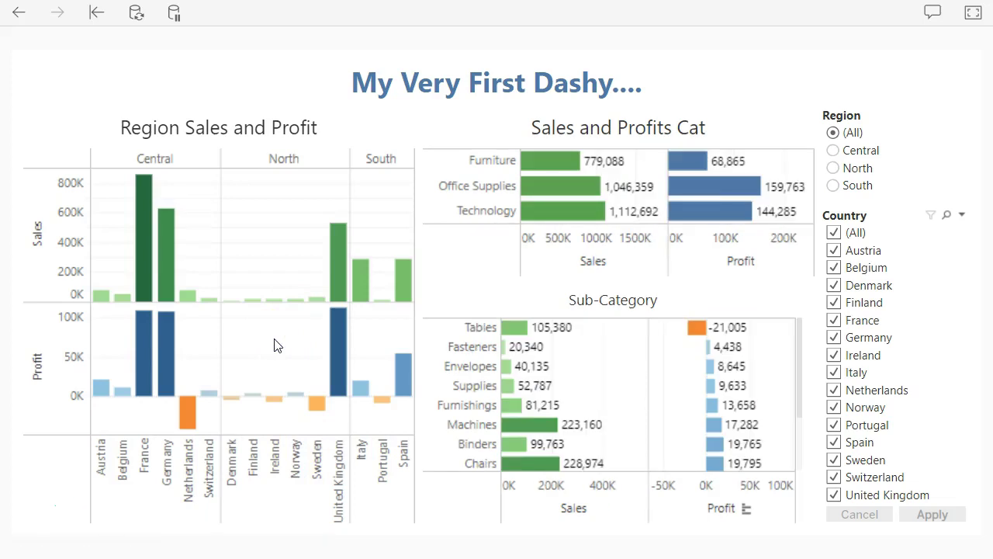
pyautogui.click(190, 419)
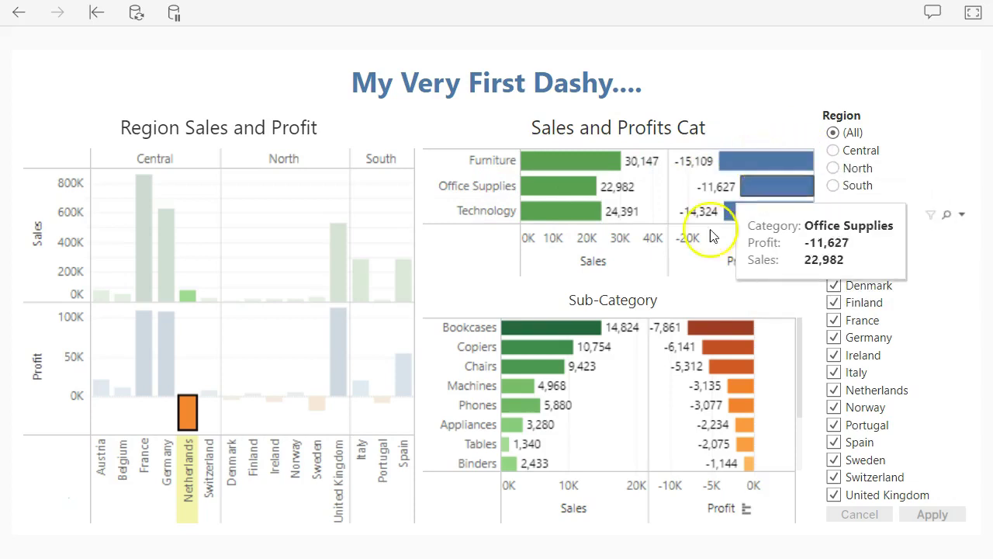
# Step: Filter the Netherlands view to Furniture, then Bookcases, and open the Bookcases profit mark's tooltip
pyautogui.click(743, 167)
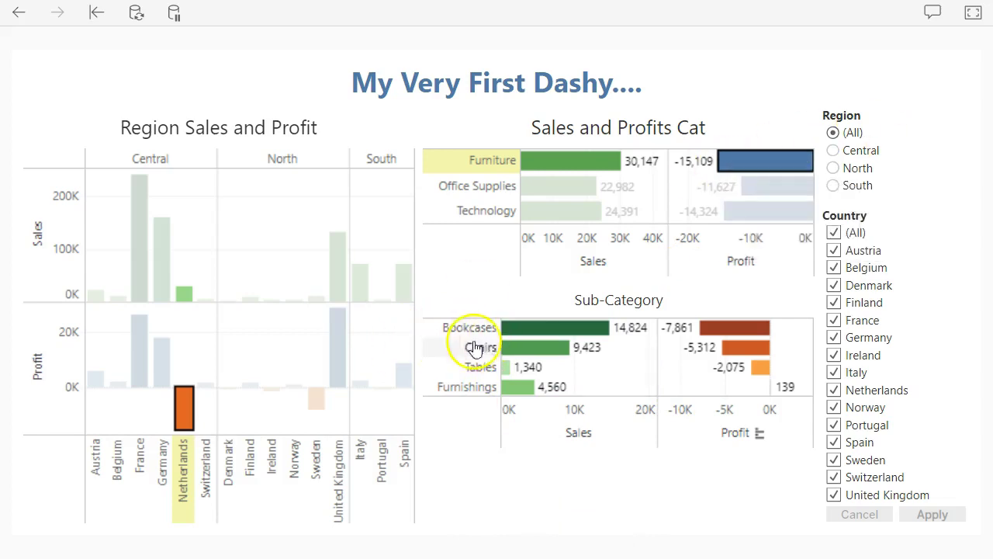
pyautogui.click(465, 332)
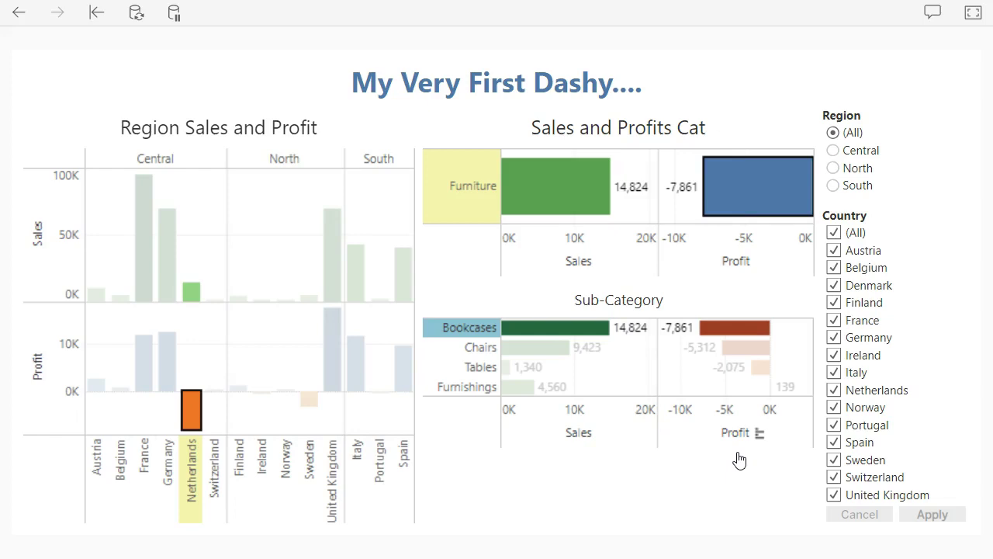
pyautogui.moveTo(645, 330)
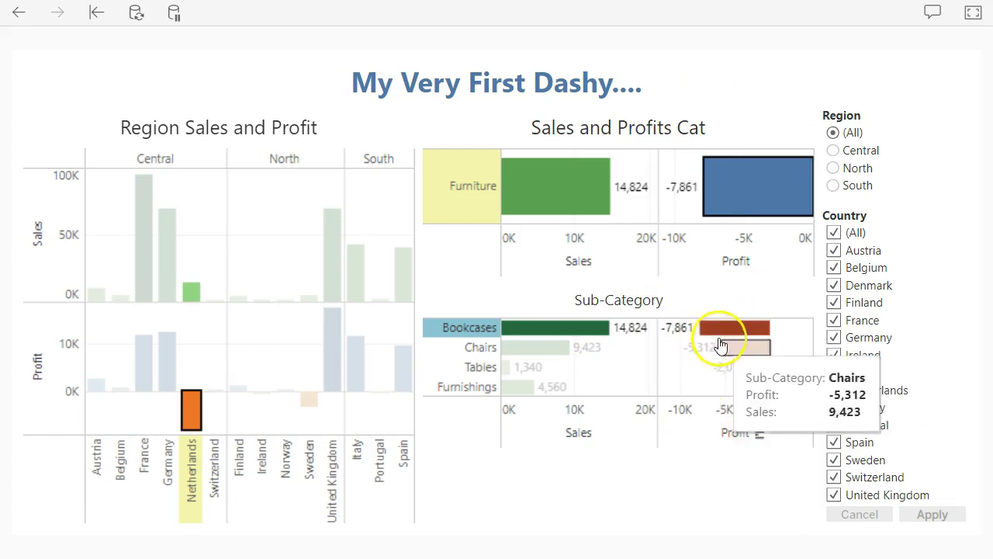
pyautogui.click(715, 329)
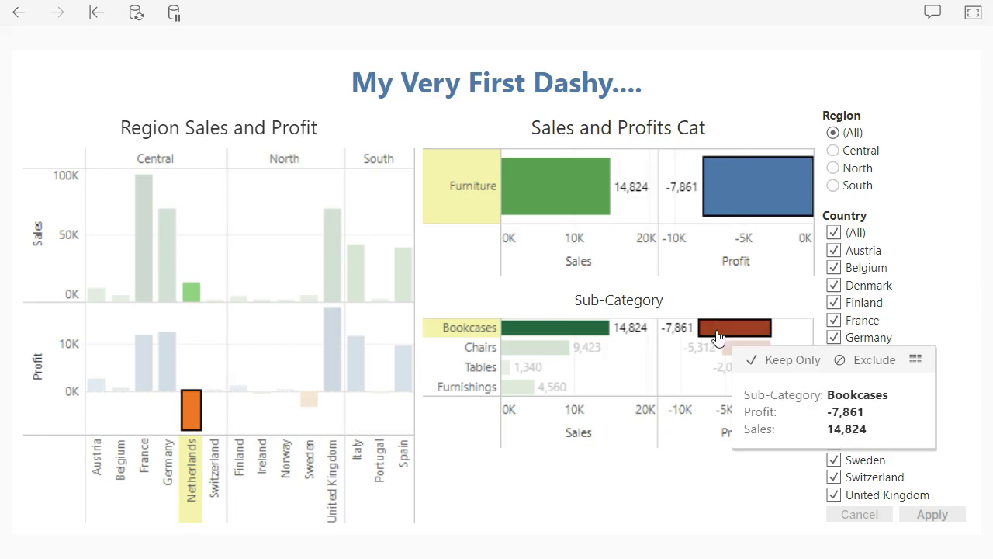
# Step: Open View Data for the Bookcases mark and maximize the data window
pyautogui.click(915, 362)
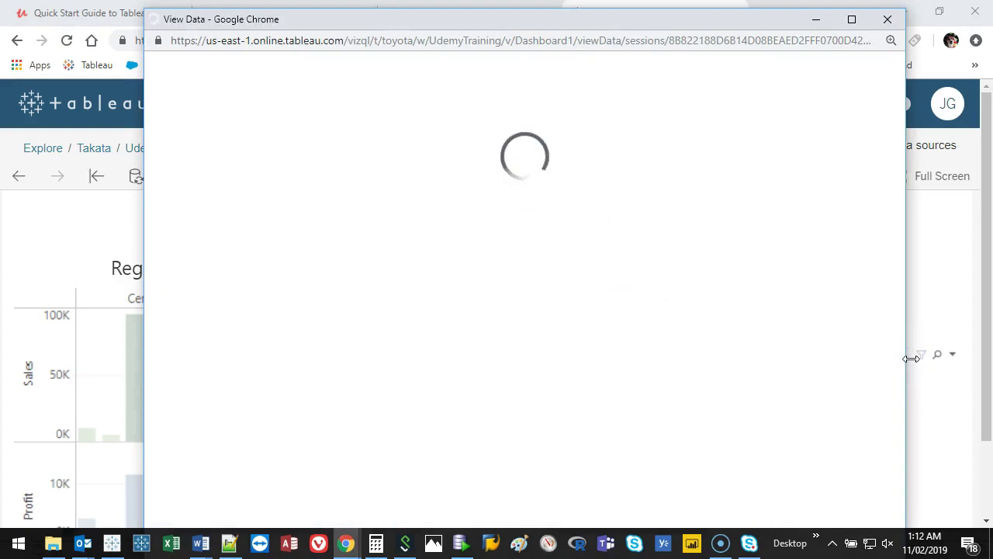
pyautogui.click(851, 20)
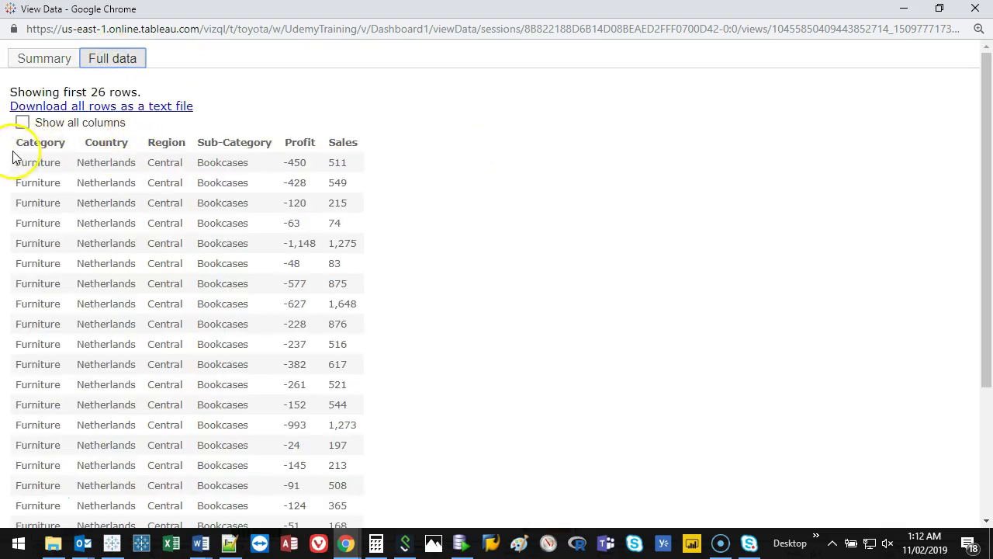
pyautogui.moveTo(16, 146); pyautogui.dragTo(357, 138)
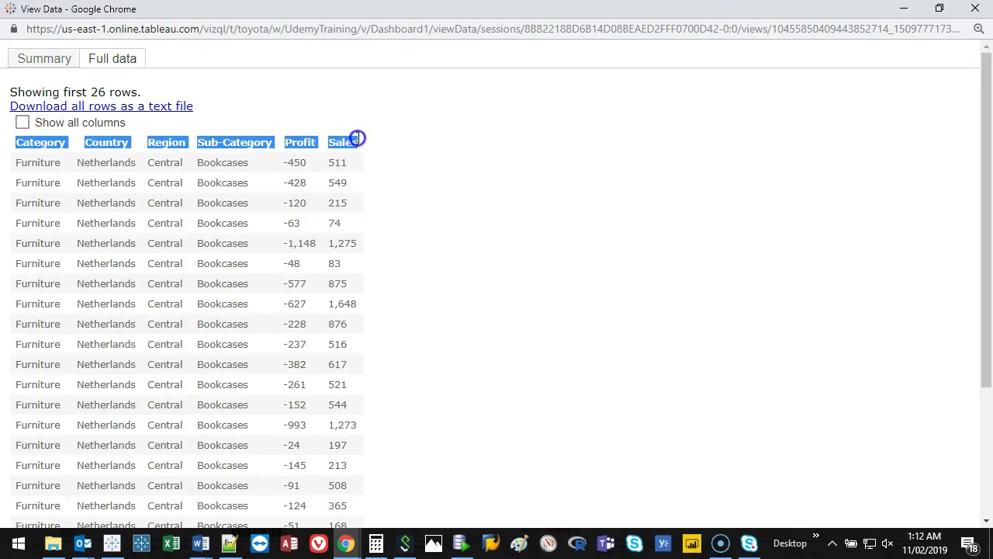
pyautogui.click(281, 138)
# Step: Show all columns and download all 26 rows as the Sales_and_Profit CSV file
pyautogui.click(23, 123)
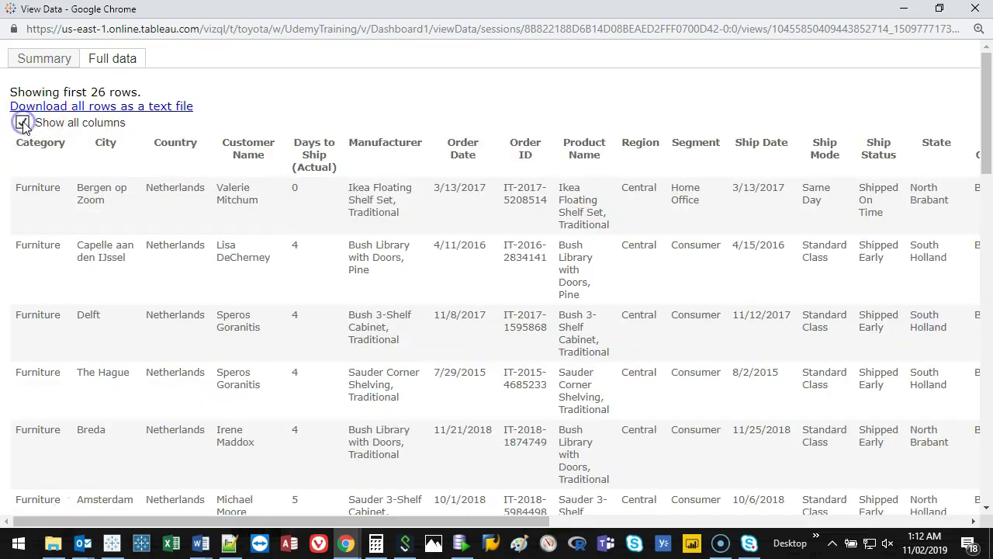
pyautogui.moveTo(288, 521); pyautogui.dragTo(6, 468)
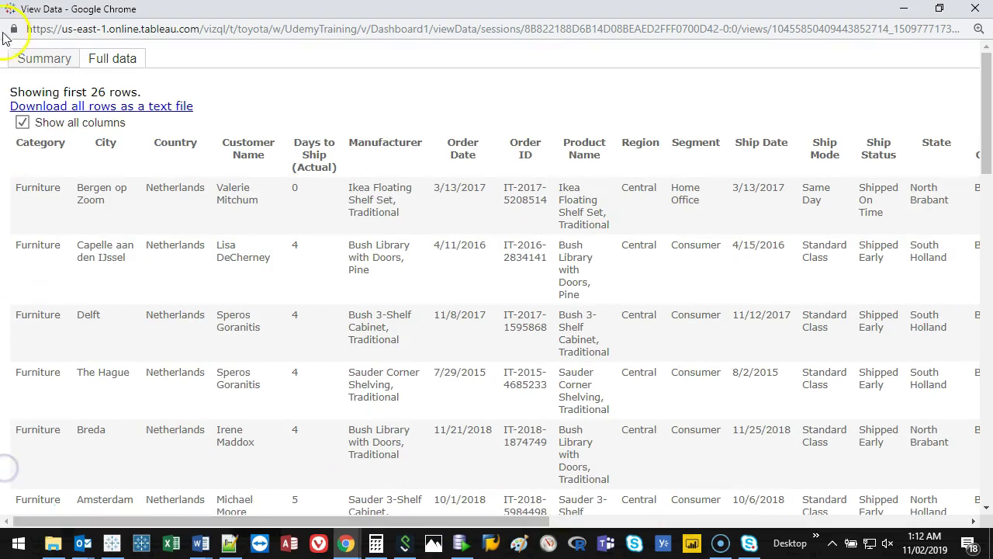
pyautogui.click(142, 109)
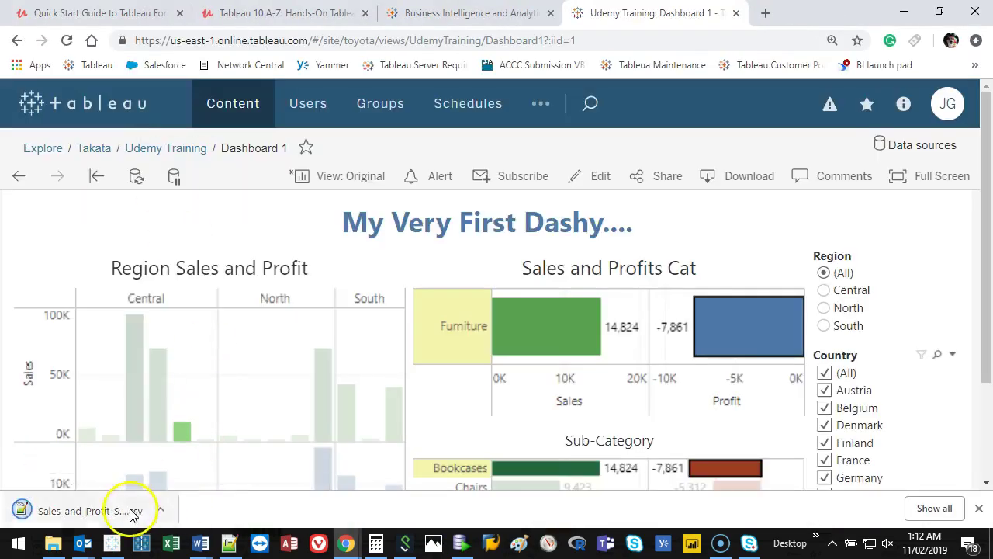
pyautogui.click(159, 510)
pyautogui.click(207, 461)
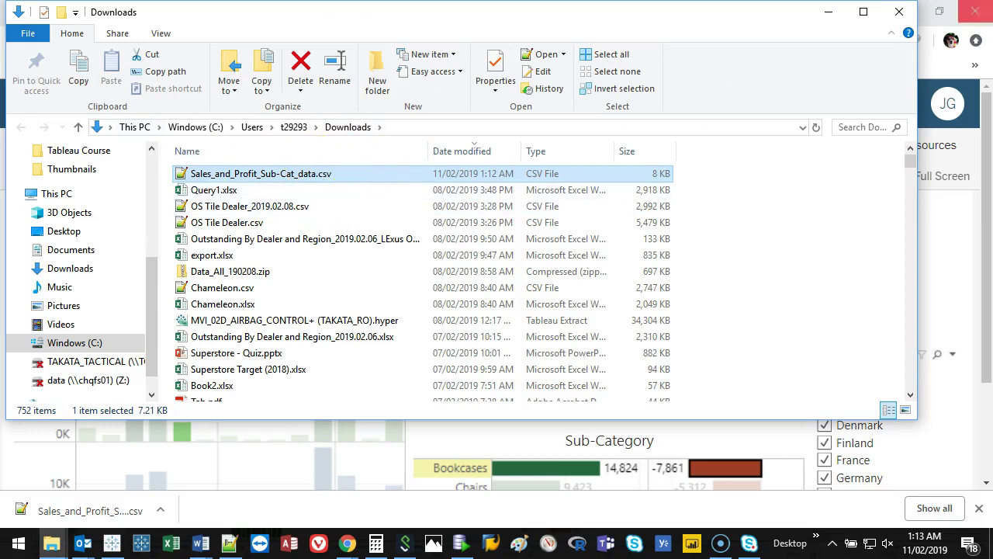
pyautogui.click(899, 11)
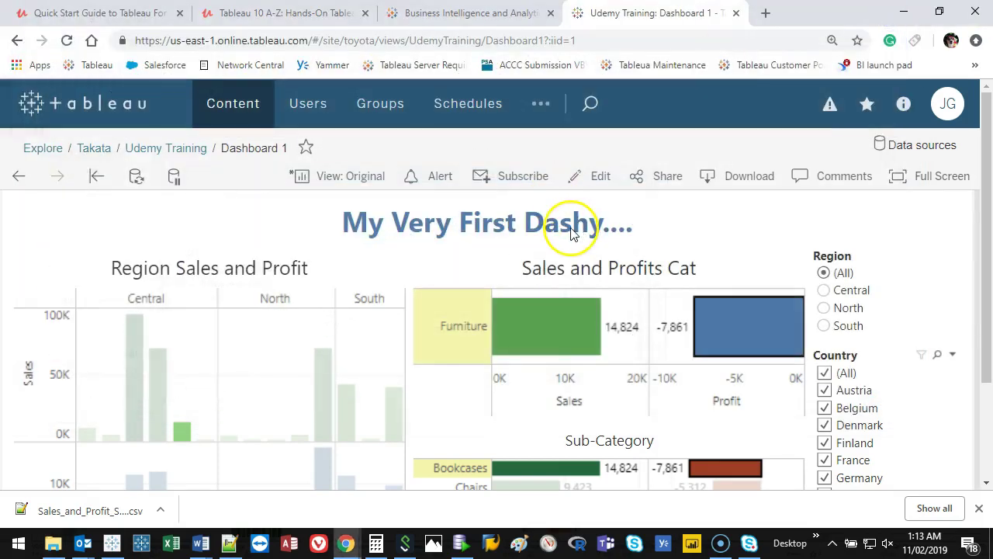